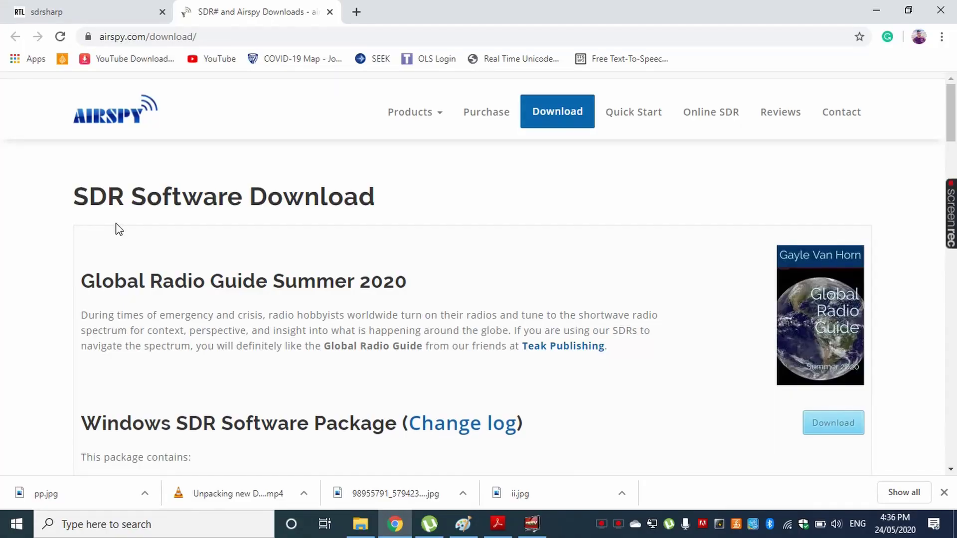
Step: Review the contents of the Windows SDR Software Package on the Airspy download page, especially the SDR# (SDRSharp) entry
scroll(262, 346, down, 3)
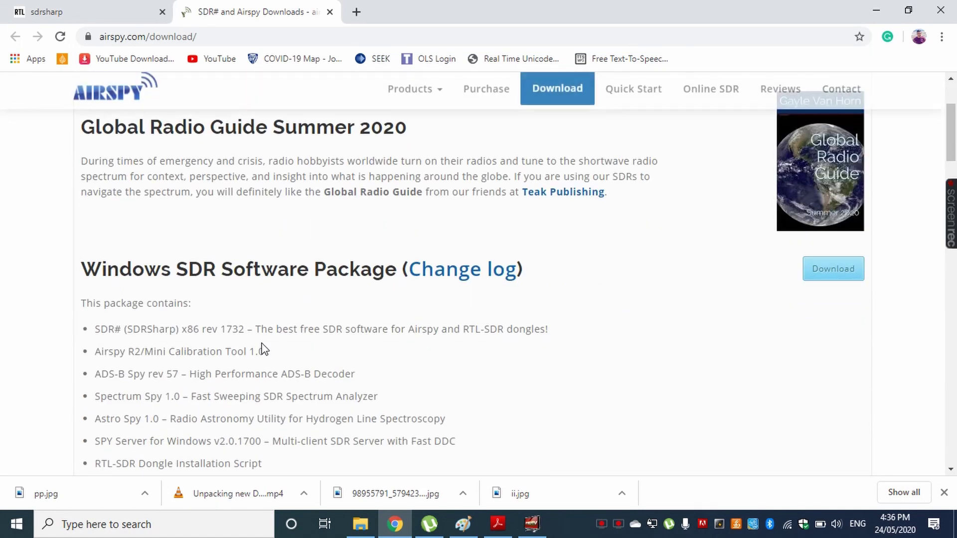
drag(125, 330, 163, 331)
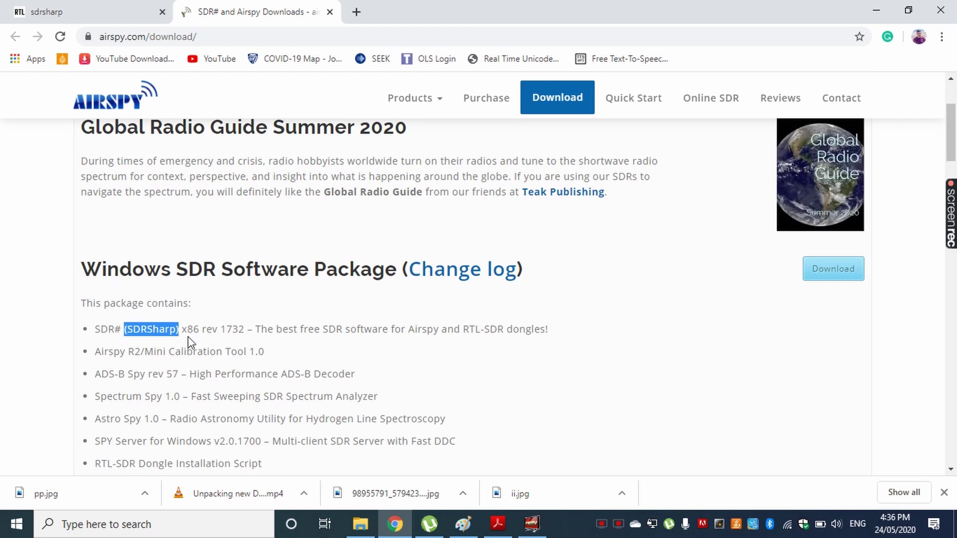
click(324, 350)
scroll(245, 299, up, 3)
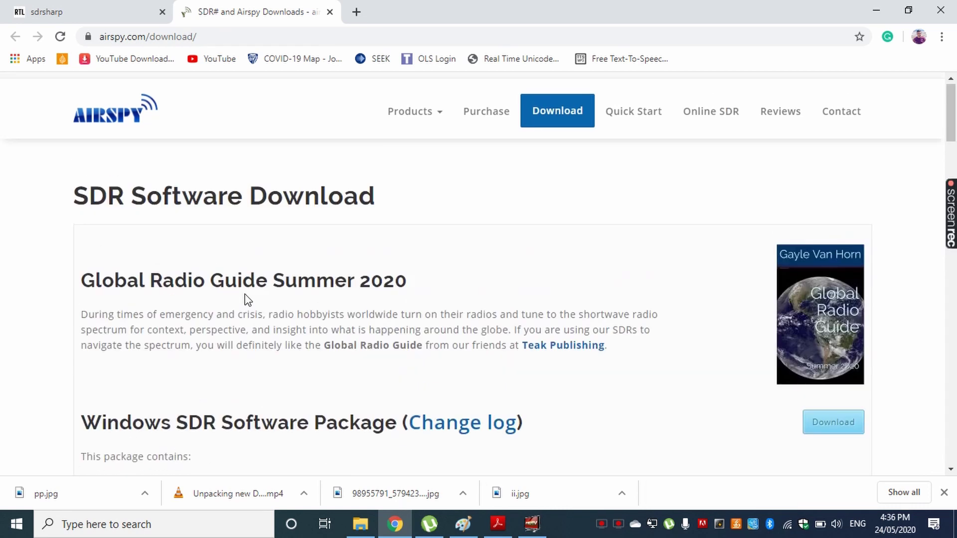
scroll(252, 156, down, 4)
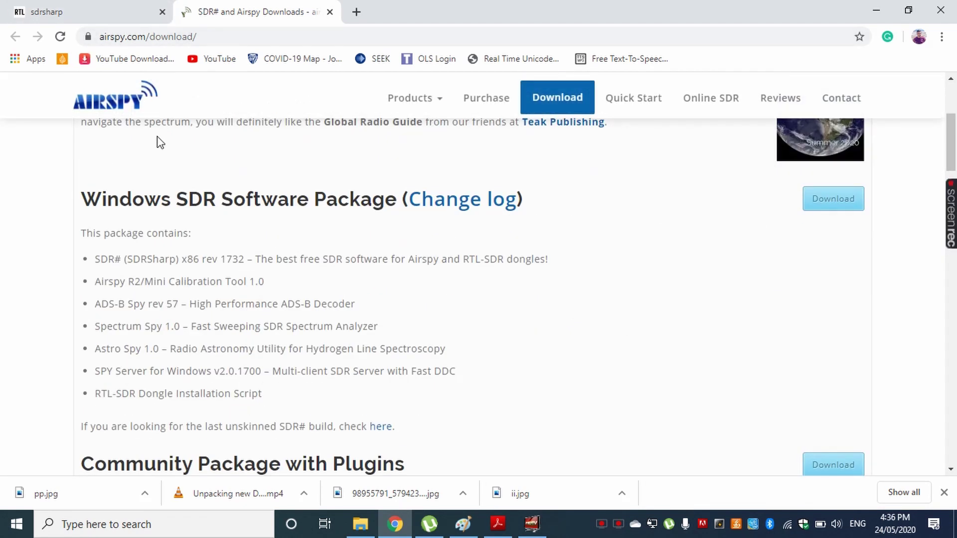
scroll(171, 338, down, 1)
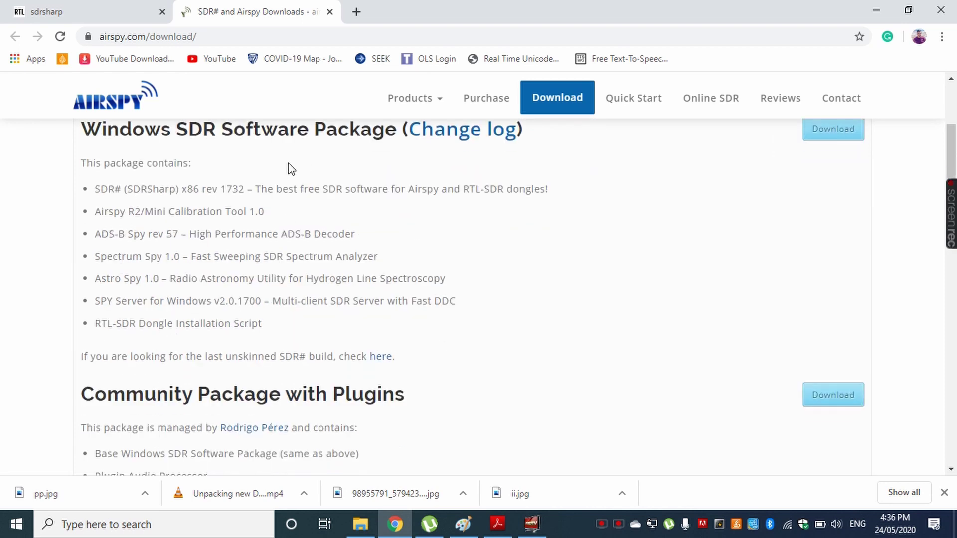
drag(260, 192, 543, 203)
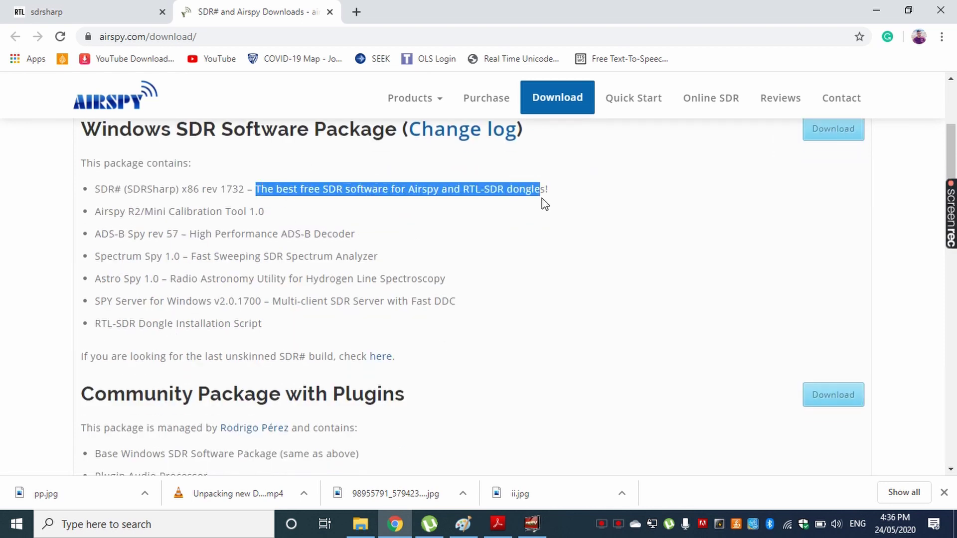
click(231, 289)
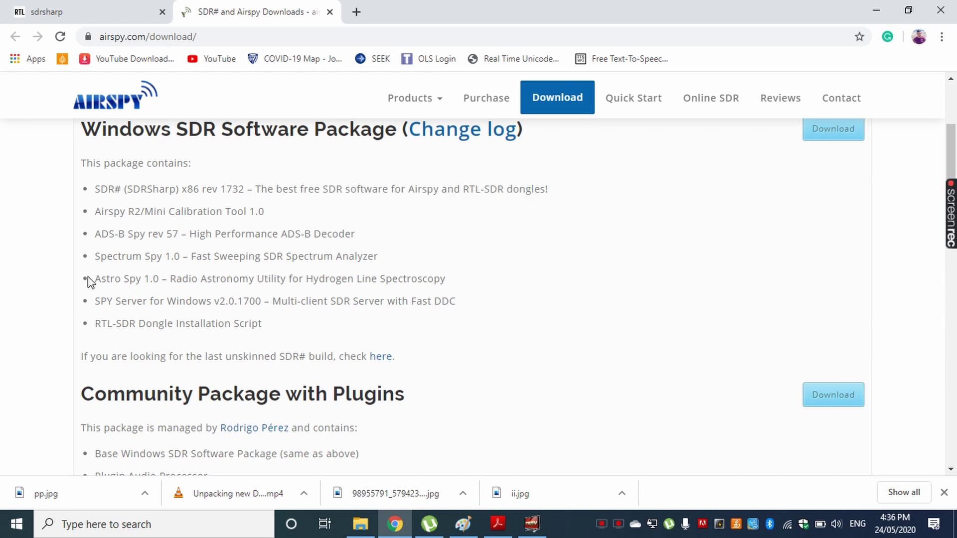
Step: Download the Windows SDR Software Package from the Airspy page
scroll(100, 299, up, 3)
scroll(175, 312, down, 1)
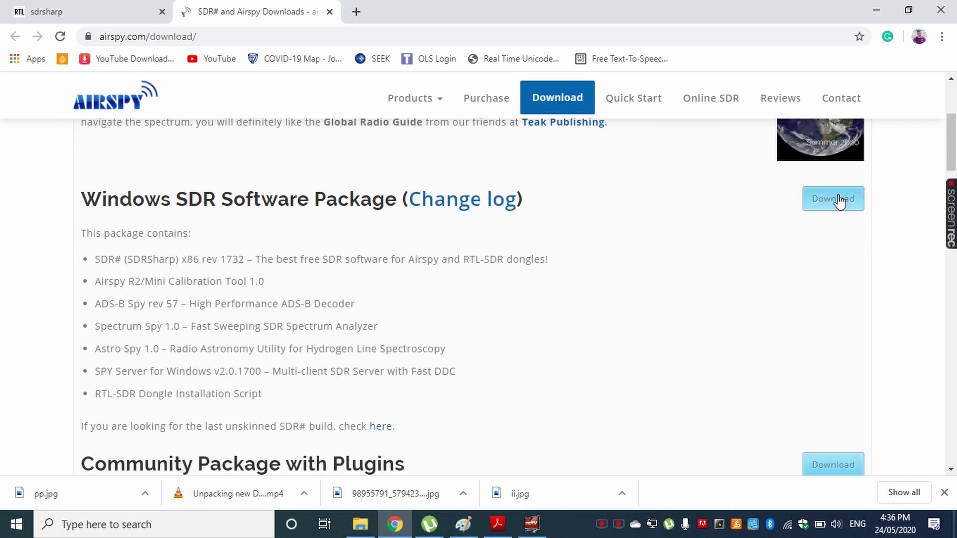
click(832, 208)
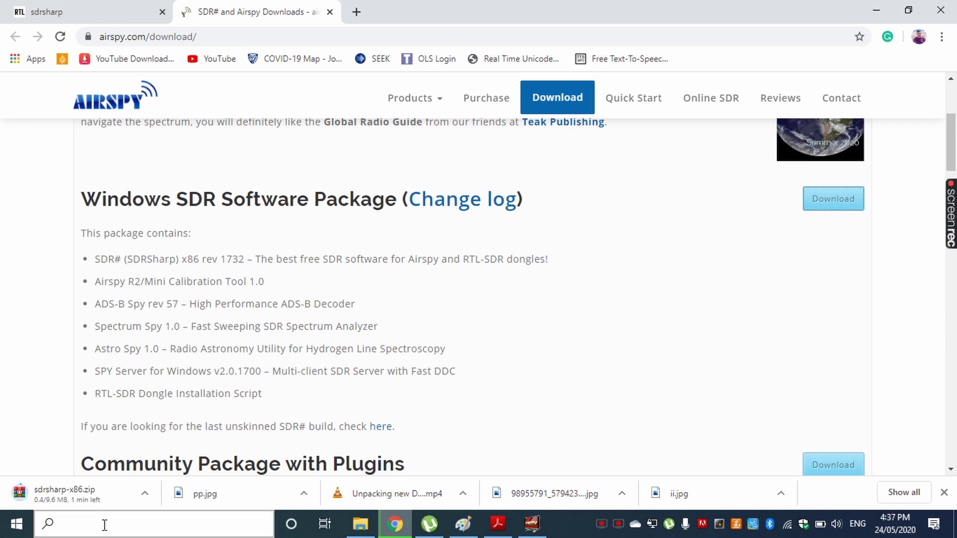
Step: Look through the posts tagged sdrsharp on RTL-SDR.com, including the SDR# 1717 release and the community plugin package
scroll(337, 152, up, 1)
scroll(337, 152, up, 2)
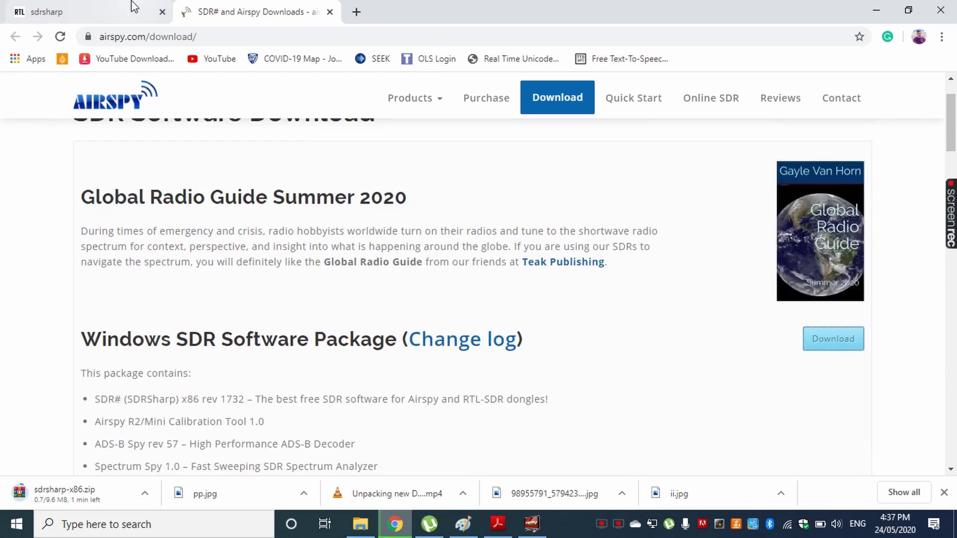
click(129, 15)
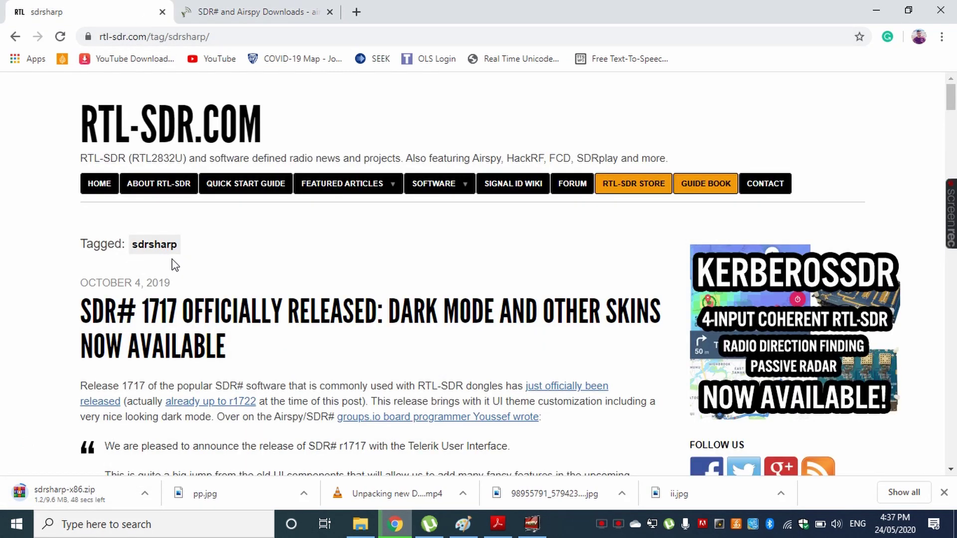
scroll(174, 264, down, 1)
scroll(185, 257, up, 1)
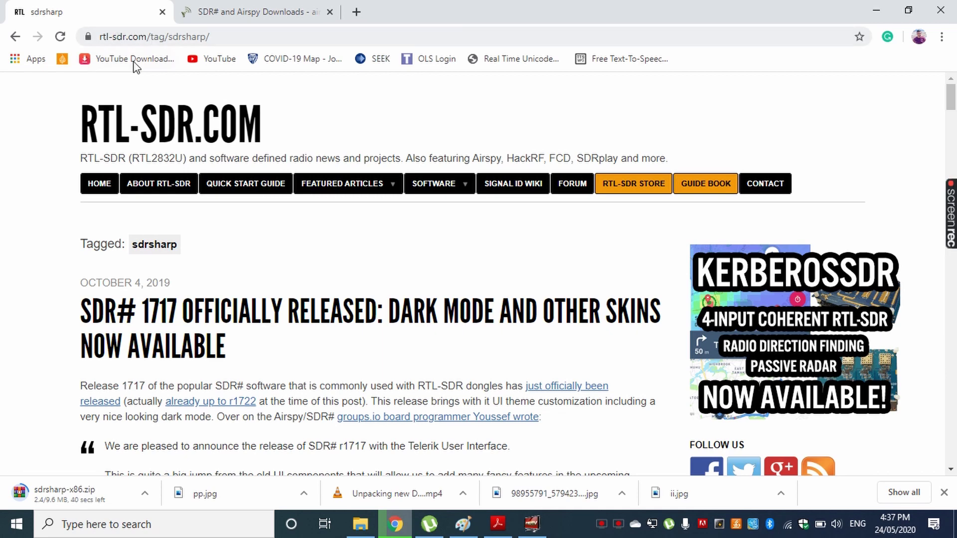
scroll(301, 334, down, 6)
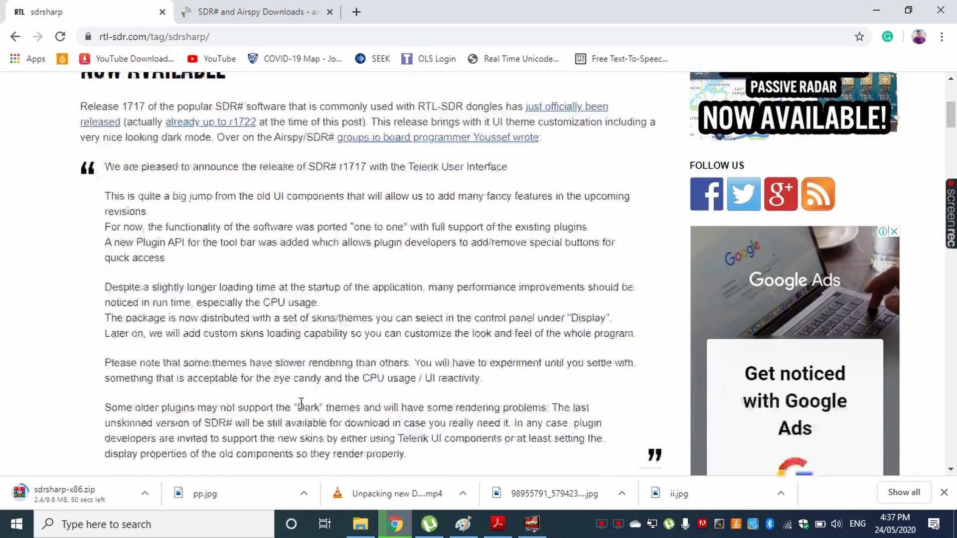
scroll(302, 403, down, 14)
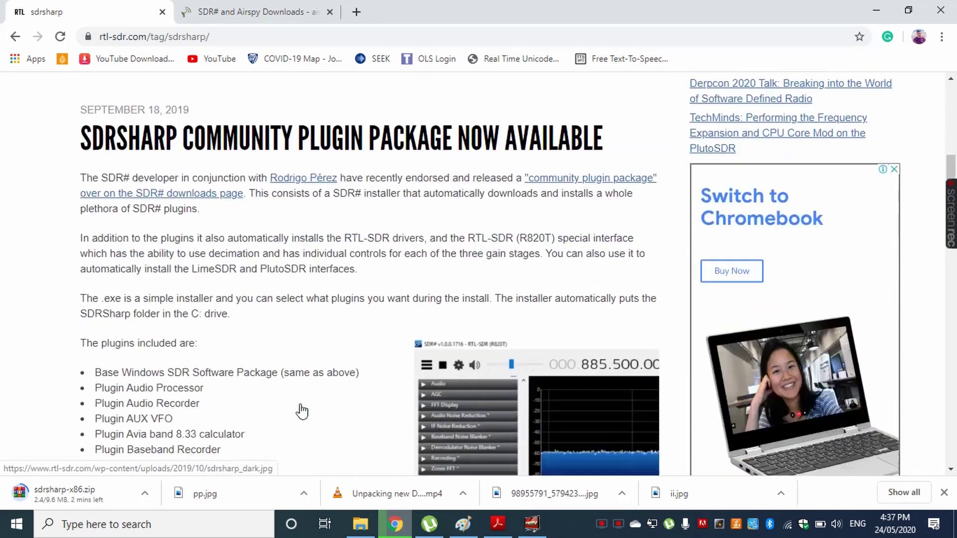
scroll(301, 411, up, 6)
scroll(301, 411, down, 12)
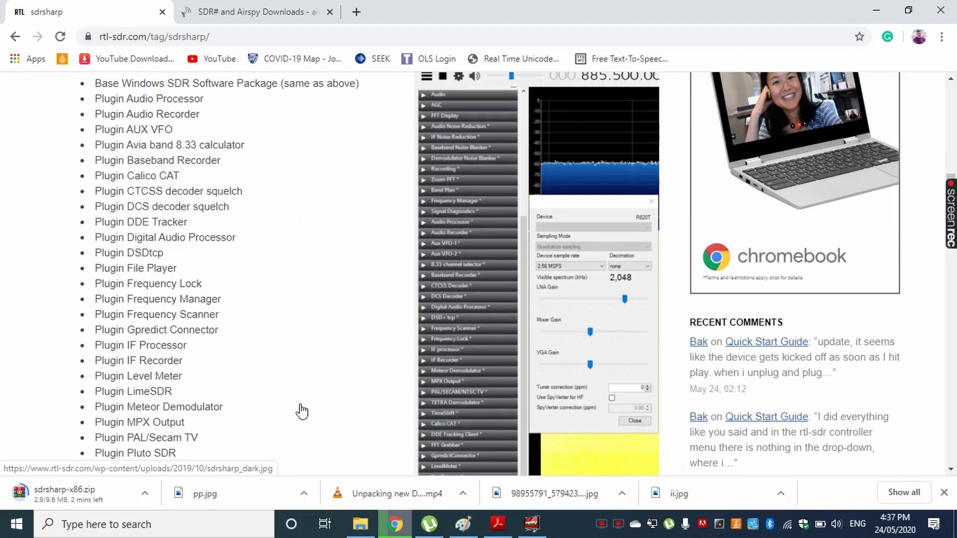
scroll(299, 404, down, 13)
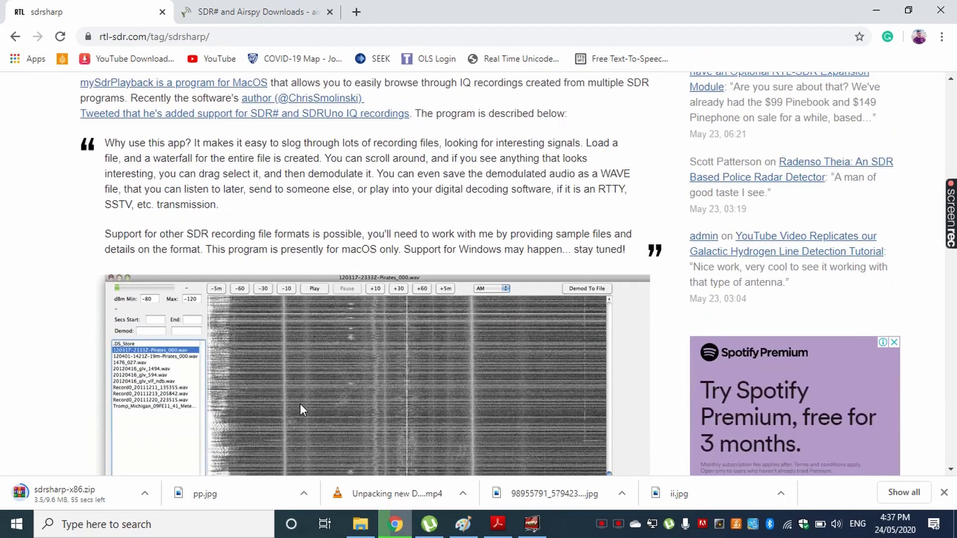
scroll(302, 411, down, 14)
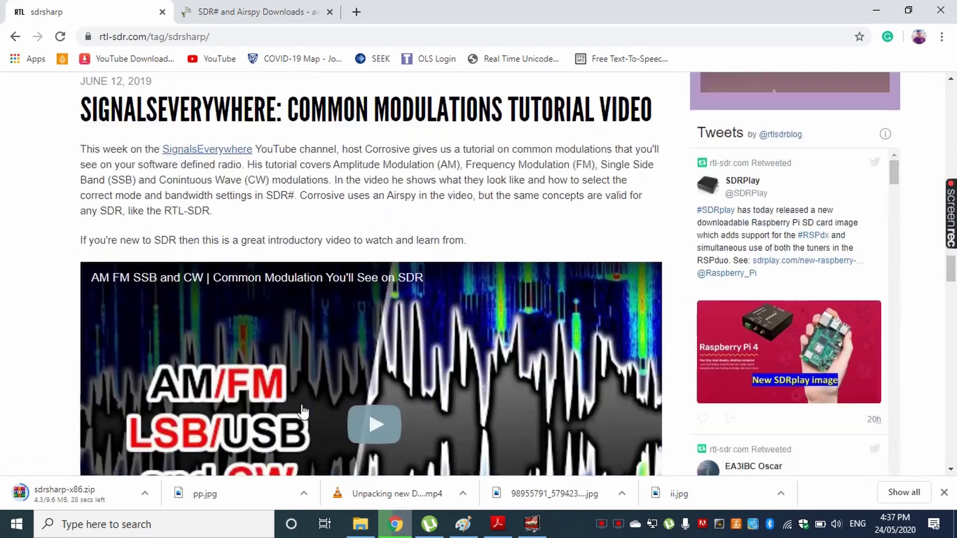
scroll(302, 411, down, 5)
scroll(302, 411, up, 6)
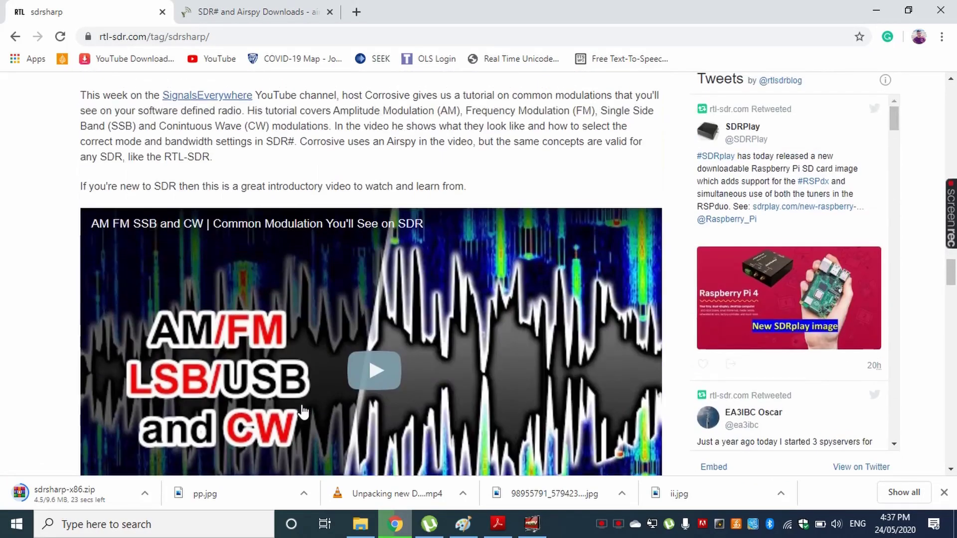
scroll(302, 411, up, 10)
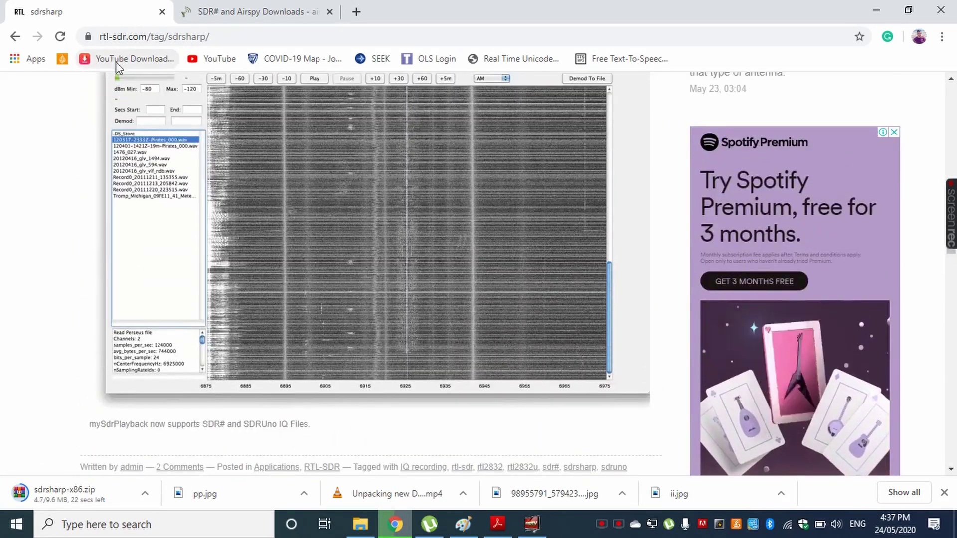
scroll(164, 385, up, 20)
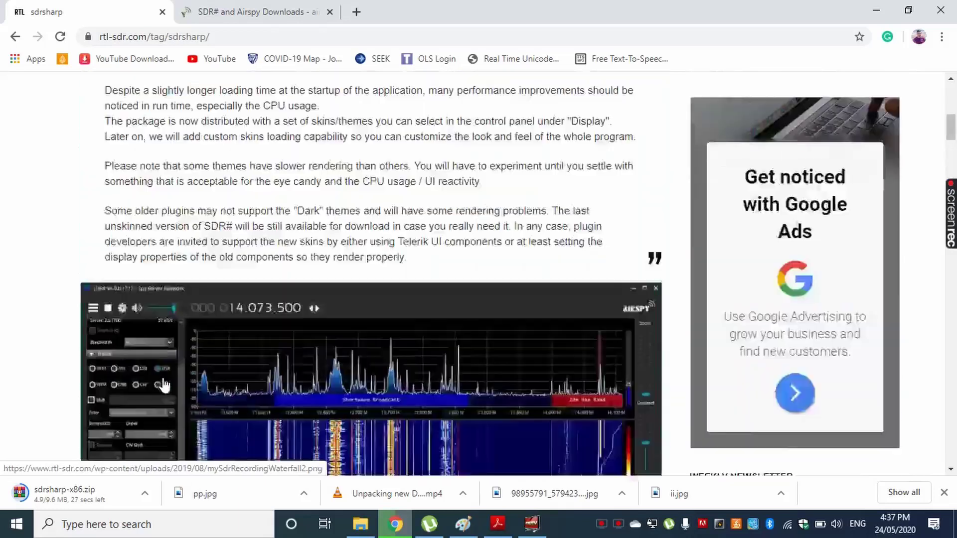
scroll(164, 385, up, 4)
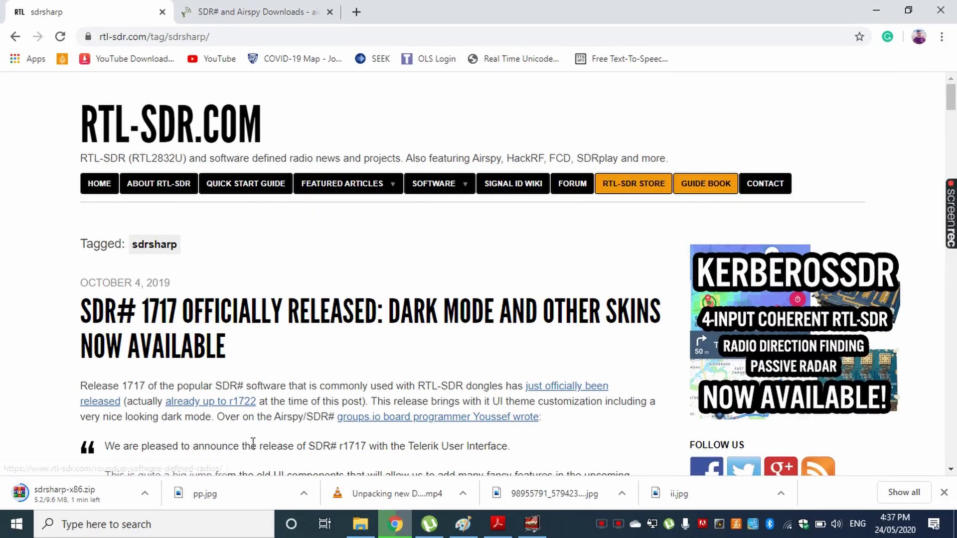
scroll(248, 446, down, 1)
scroll(248, 446, down, 4)
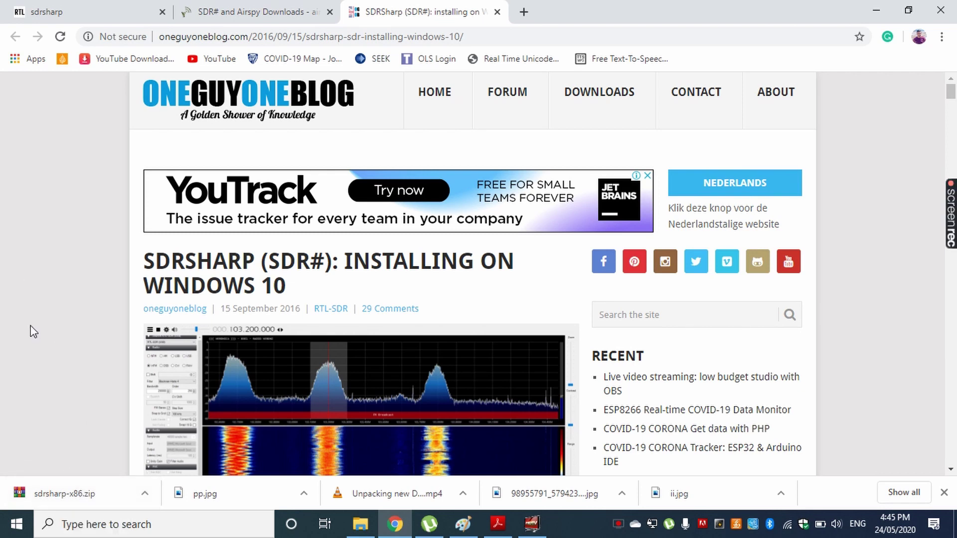
Step: Read through the OneGuyOneBlog guide to installing SDRSharp on Windows 10, from requirements through Zadig driver setup to source selection
scroll(31, 331, down, 4)
scroll(31, 331, up, 4)
scroll(82, 361, down, 7)
scroll(82, 360, up, 6)
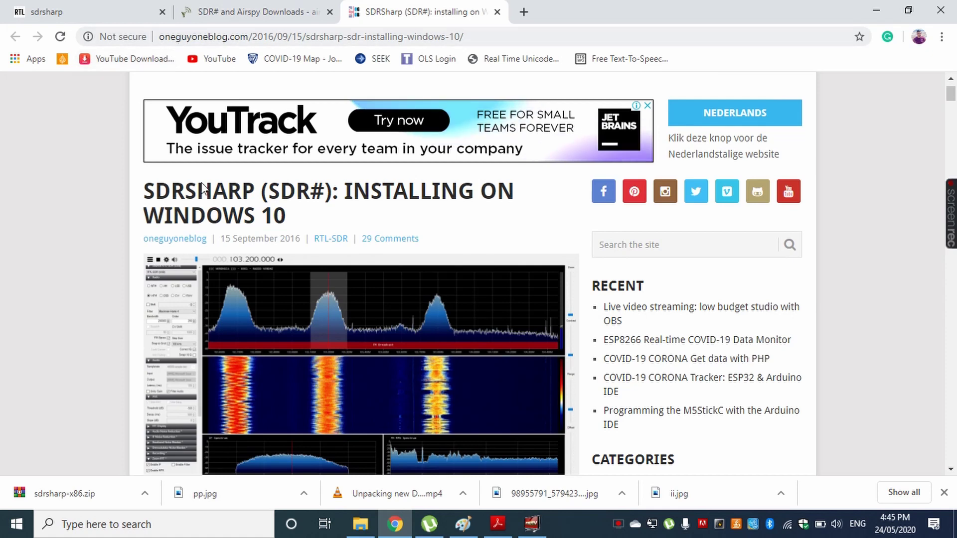
scroll(143, 280, up, 2)
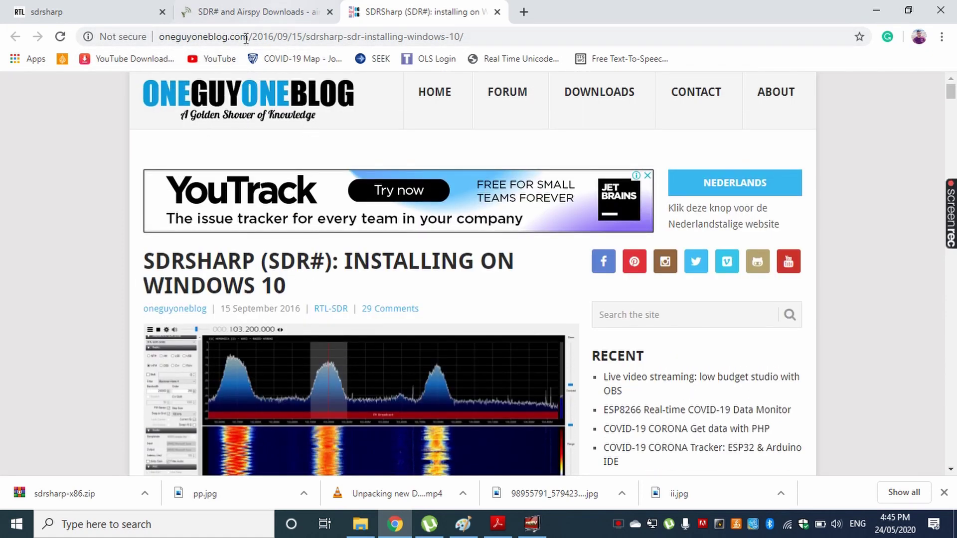
scroll(5, 356, down, 10)
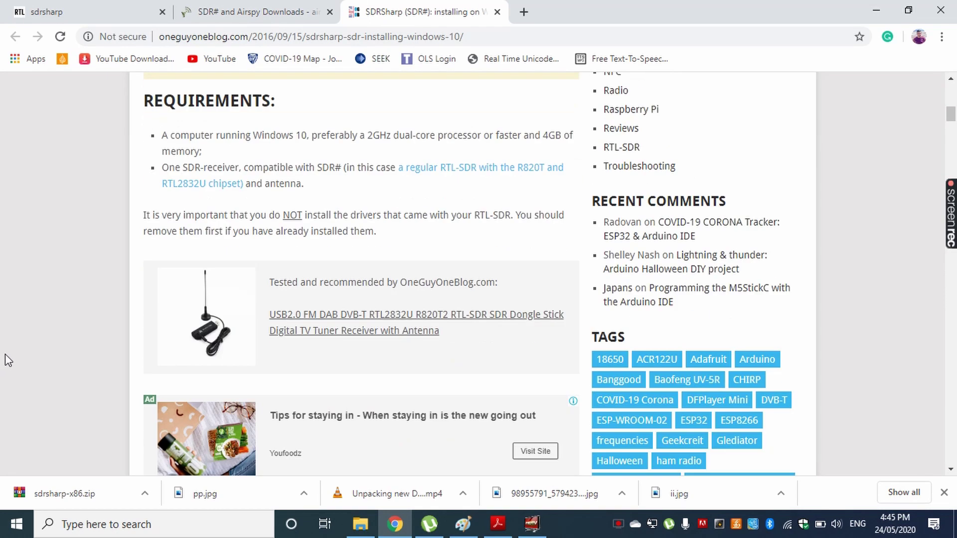
scroll(5, 354, down, 20)
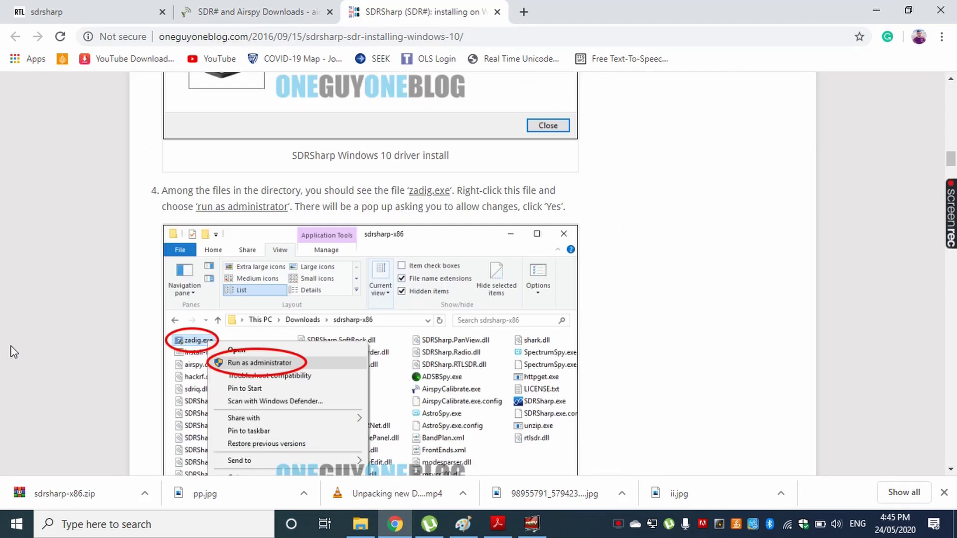
scroll(14, 352, up, 7)
scroll(14, 352, down, 15)
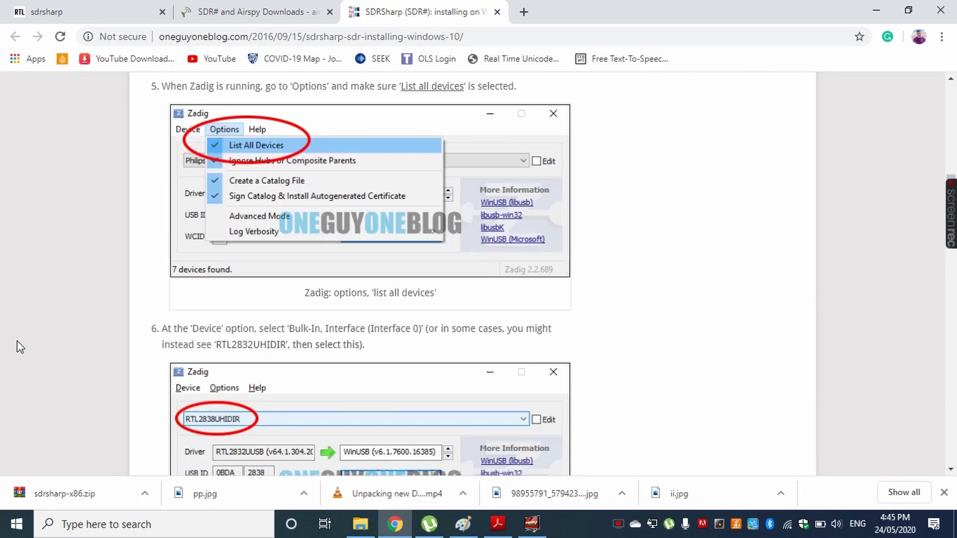
scroll(84, 229, down, 7)
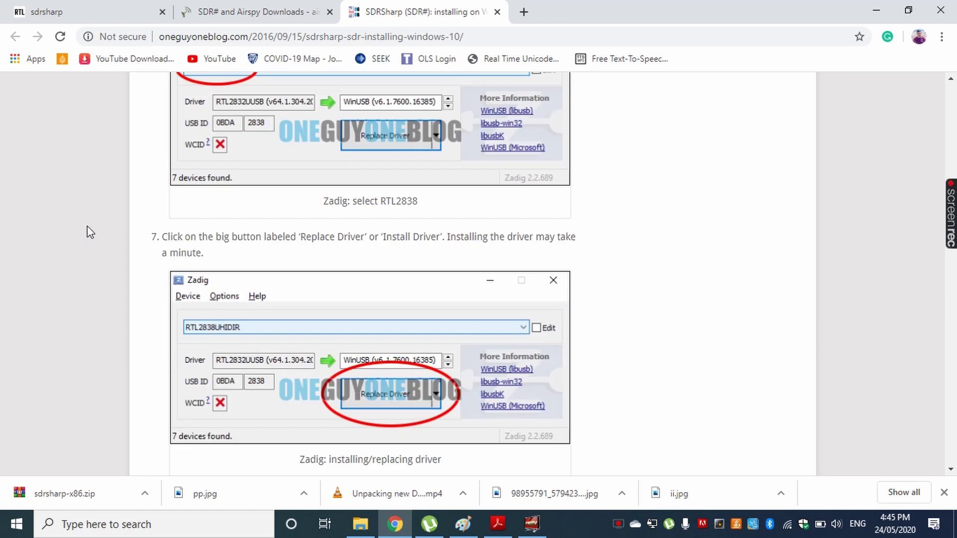
scroll(9, 343, down, 10)
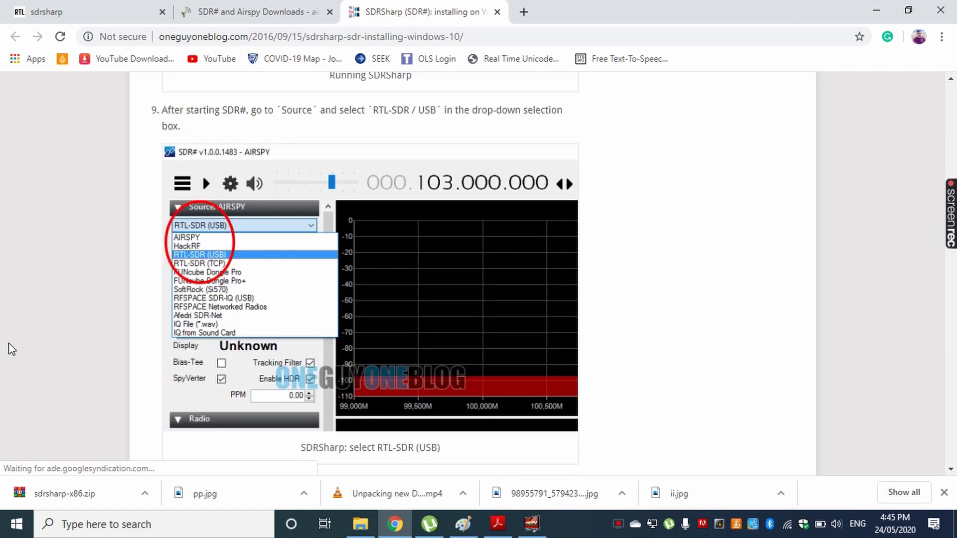
scroll(8, 343, up, 4)
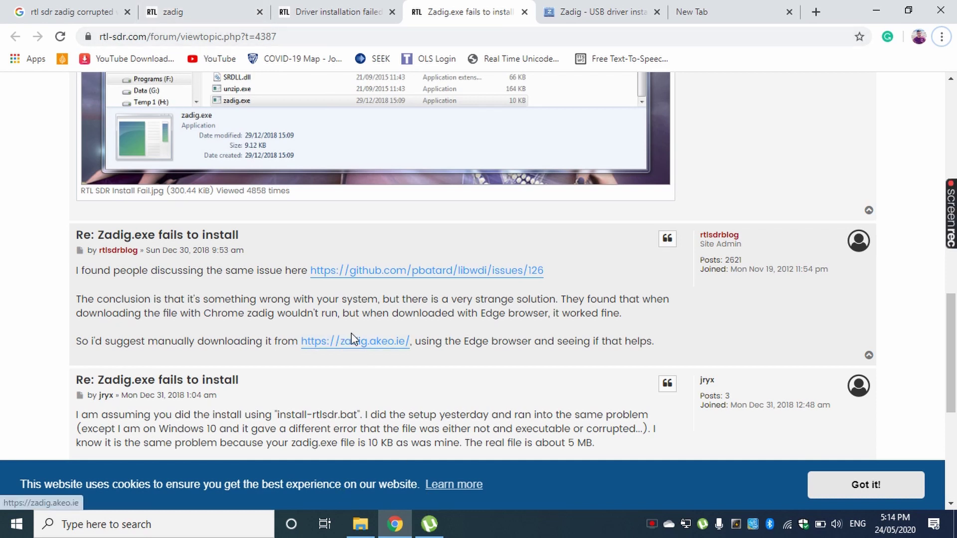
Step: Switch to the Zadig website and examine the description of the USB driver installer and its download section
click(633, 7)
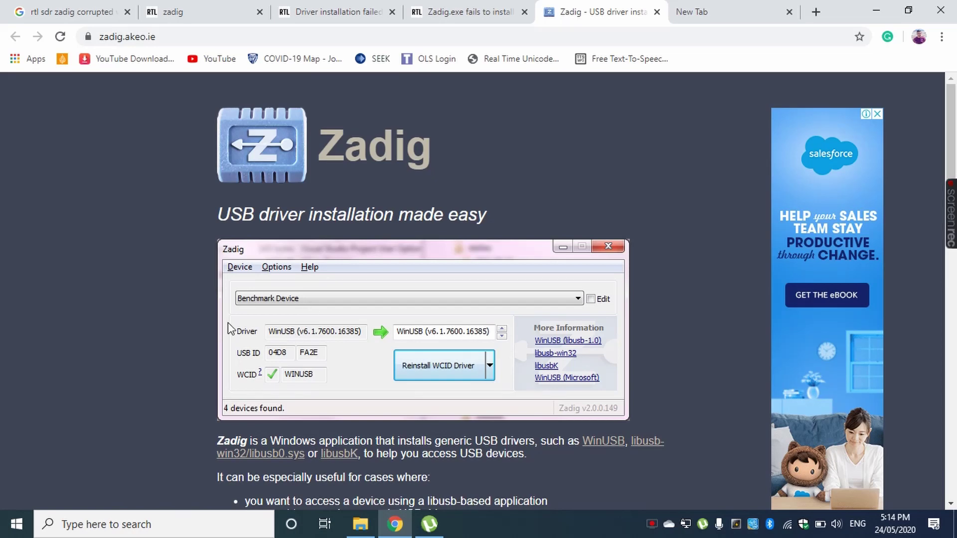
scroll(223, 330, down, 7)
scroll(223, 330, up, 5)
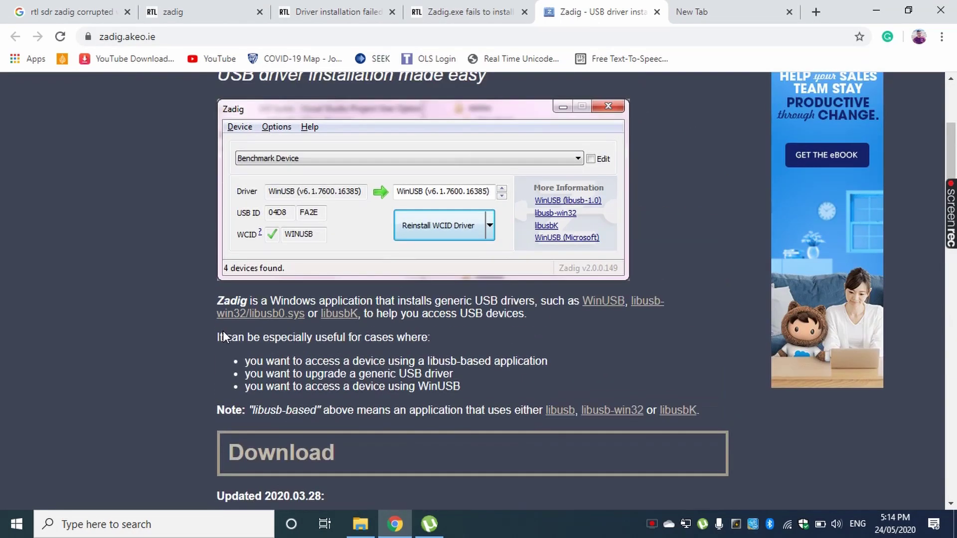
scroll(222, 331, up, 3)
scroll(223, 331, down, 3)
scroll(222, 330, up, 3)
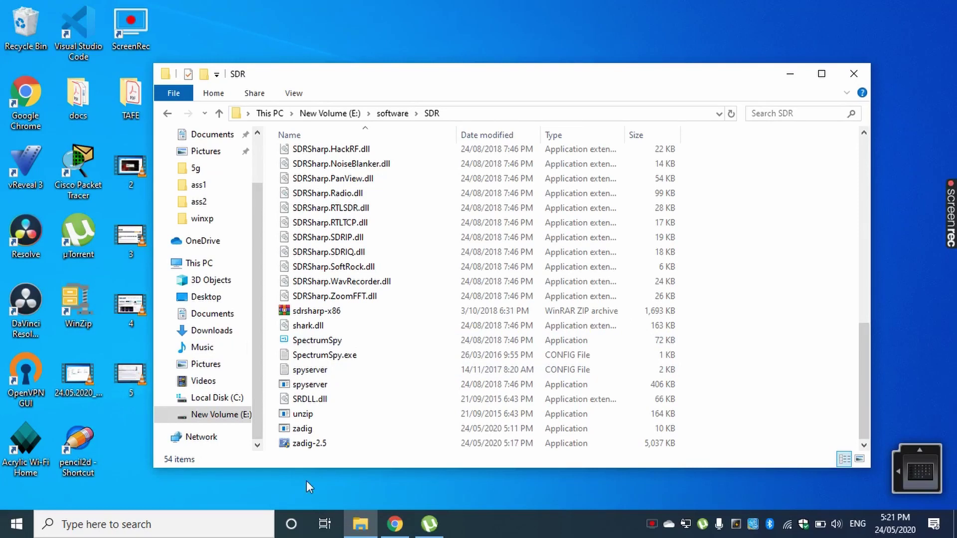
Step: Launch zadig-2.5 from the SDR folder and have it list all connected USB devices
double_click(331, 445)
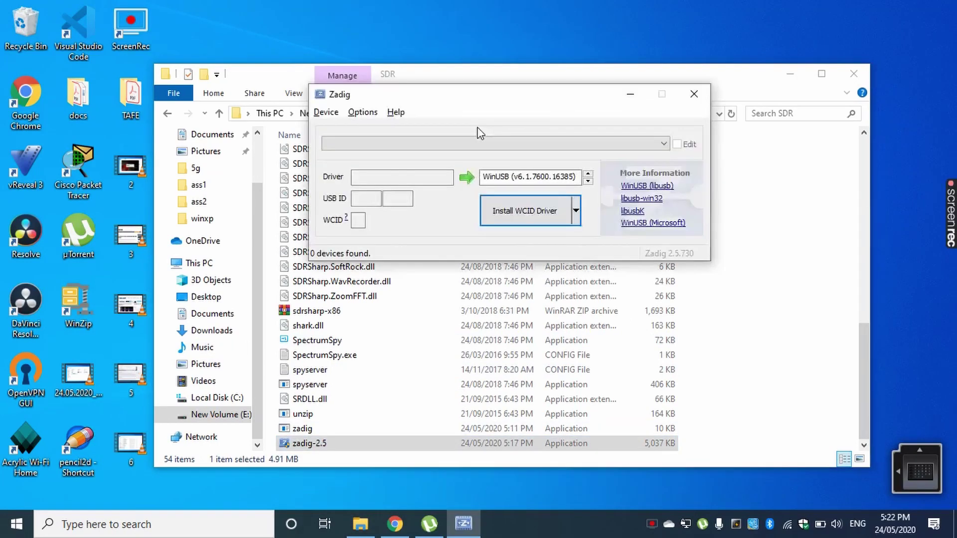
click(408, 176)
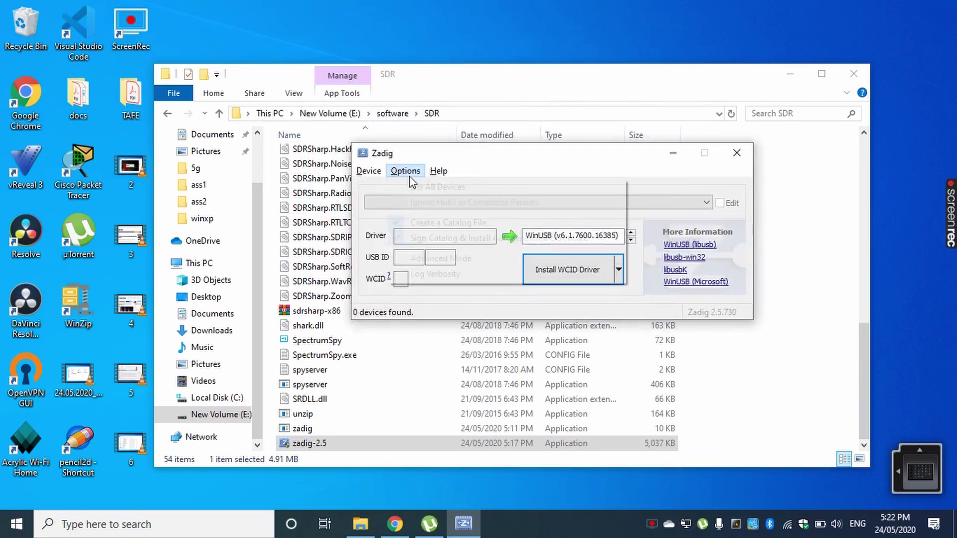
click(412, 188)
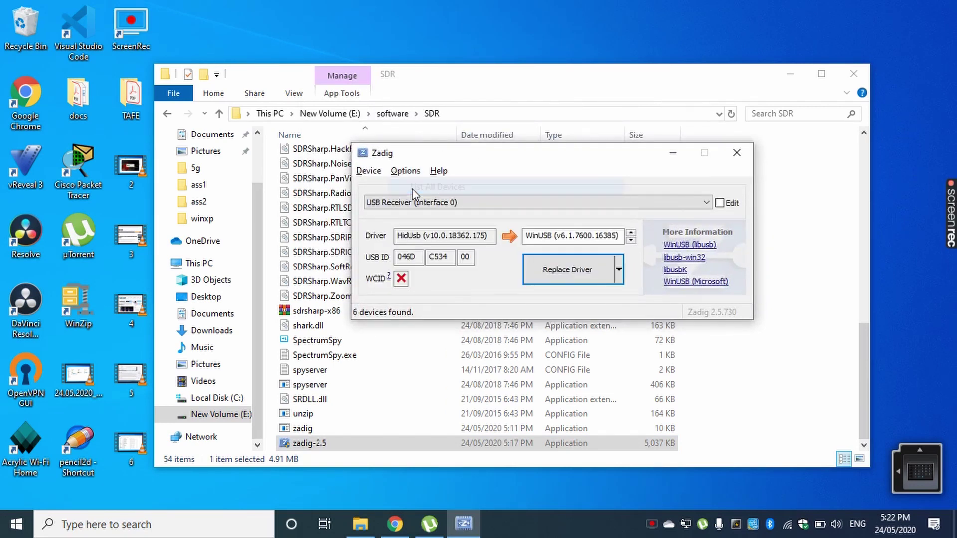
Step: Check the detected USB devices against the device selection step in the OneGuyOneBlog guide in Chrome
click(437, 203)
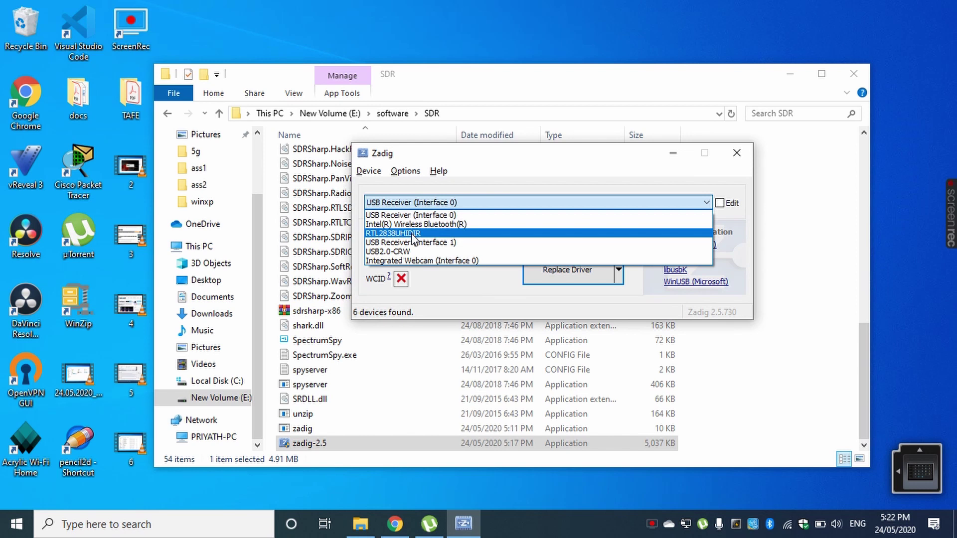
click(434, 202)
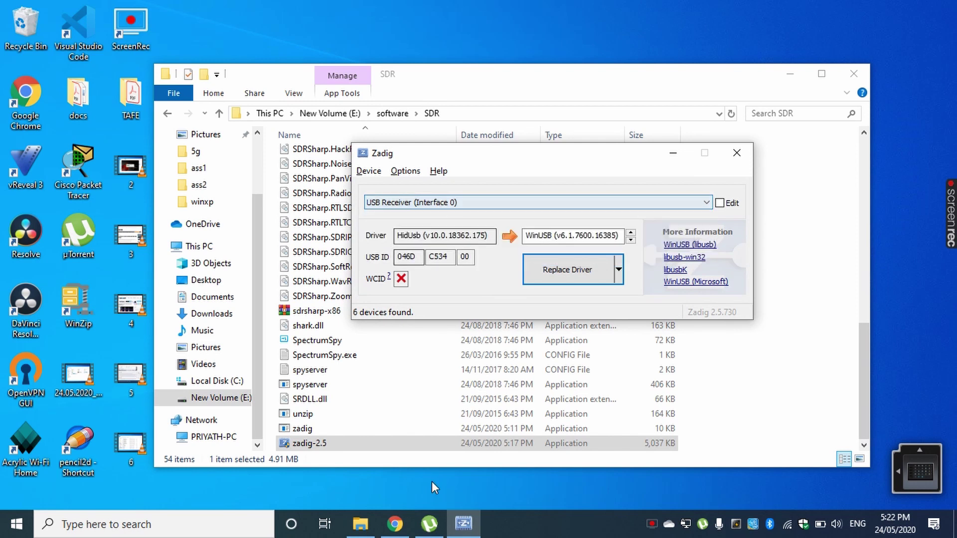
click(395, 525)
scroll(277, 321, up, 10)
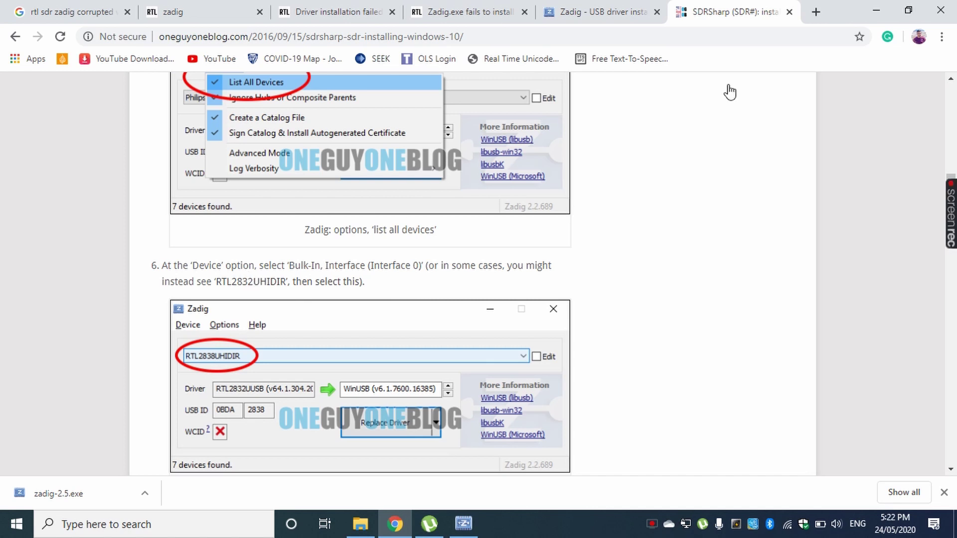
click(875, 10)
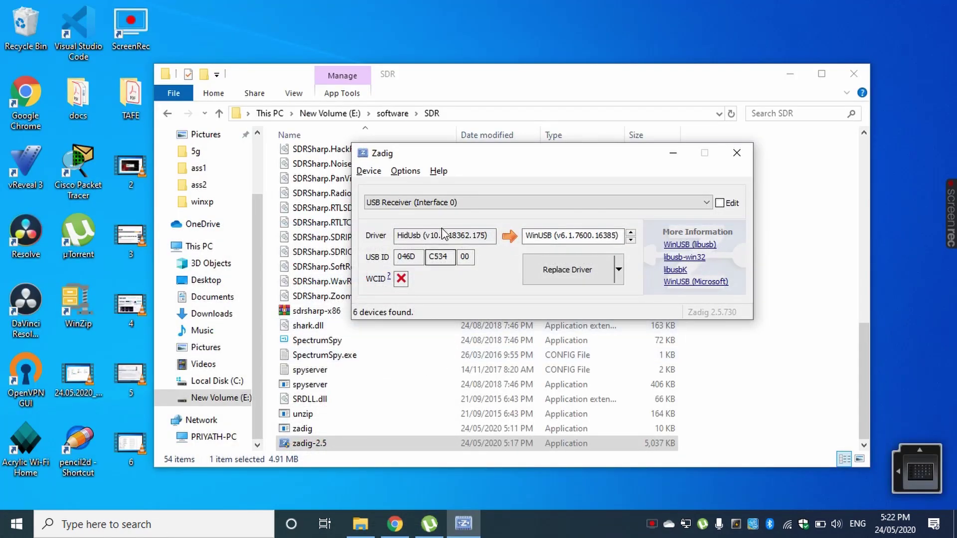
Step: Install the WinUSB driver for the RTL2838UHIDIR device and close Zadig
click(444, 202)
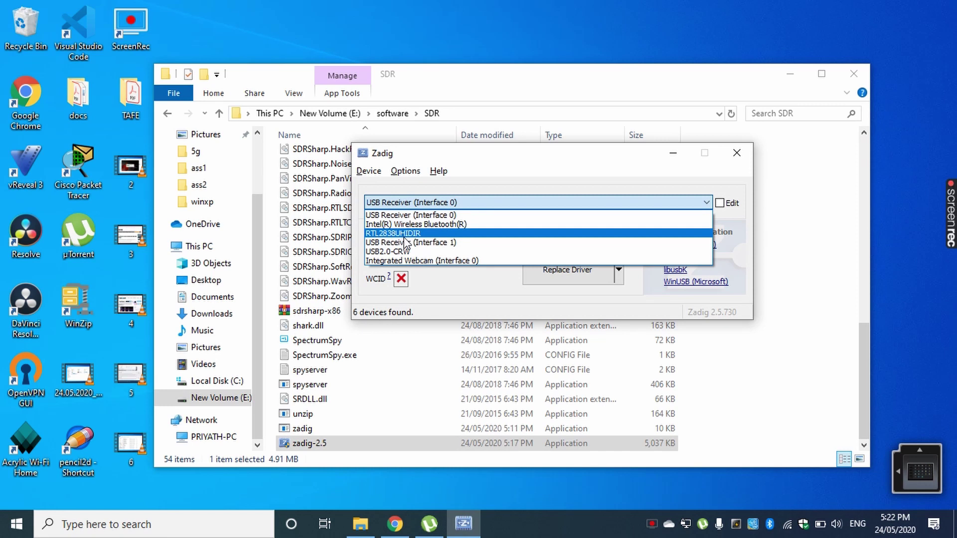
click(404, 237)
click(399, 526)
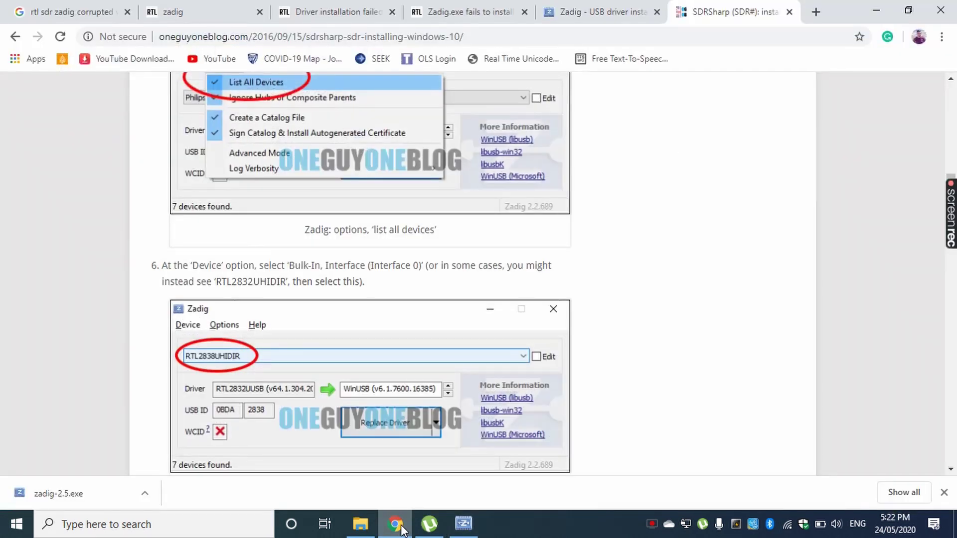
click(396, 526)
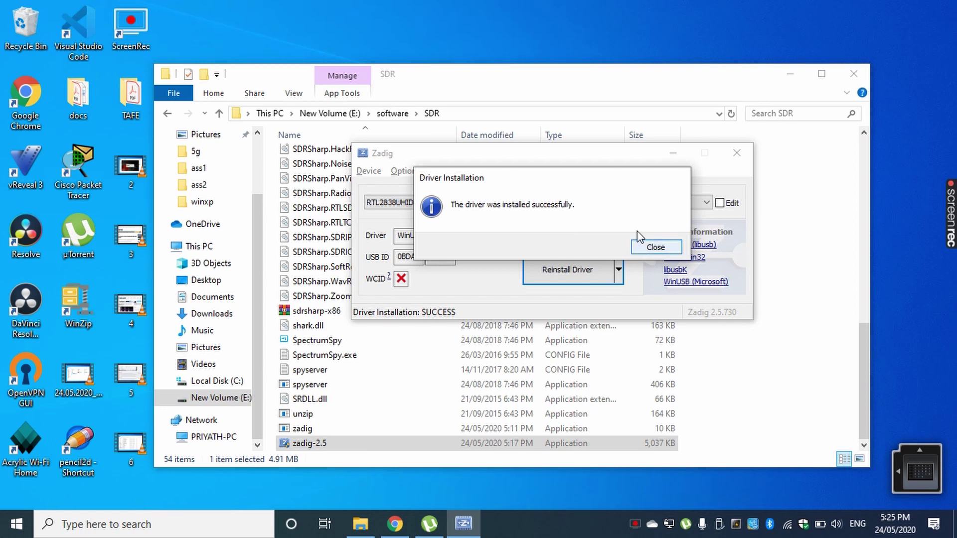
click(645, 249)
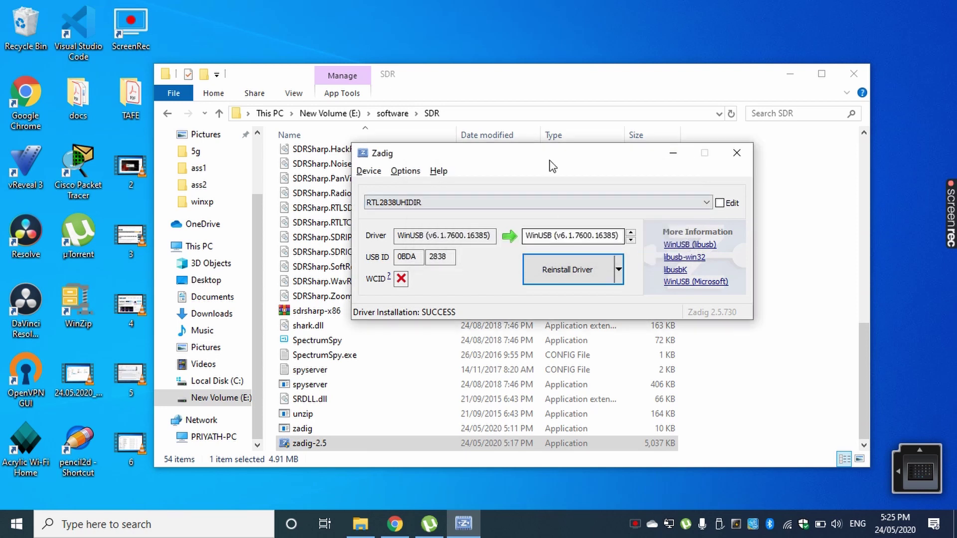
click(736, 154)
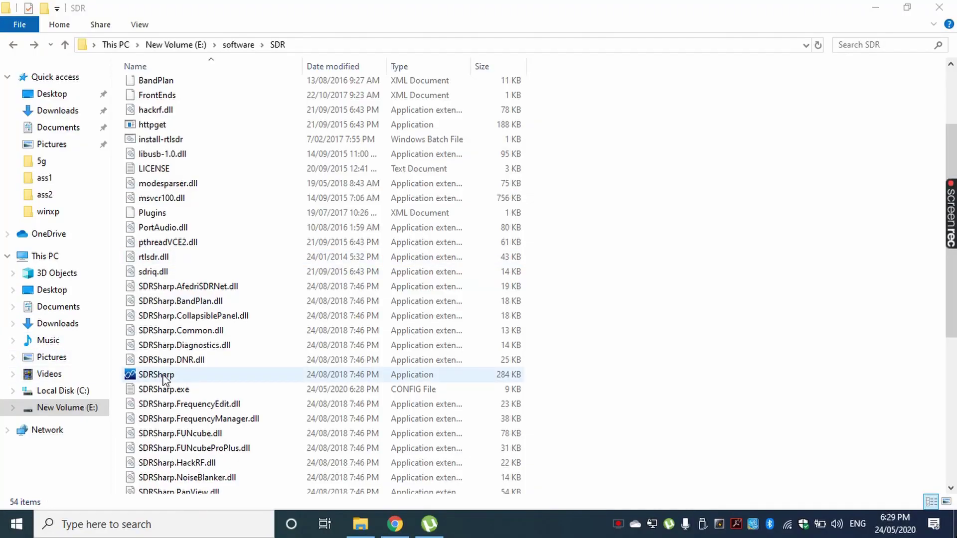
Step: Launch SDRSharp from the SDR folder and choose RTL-SDR (USB) as the signal source
double_click(165, 380)
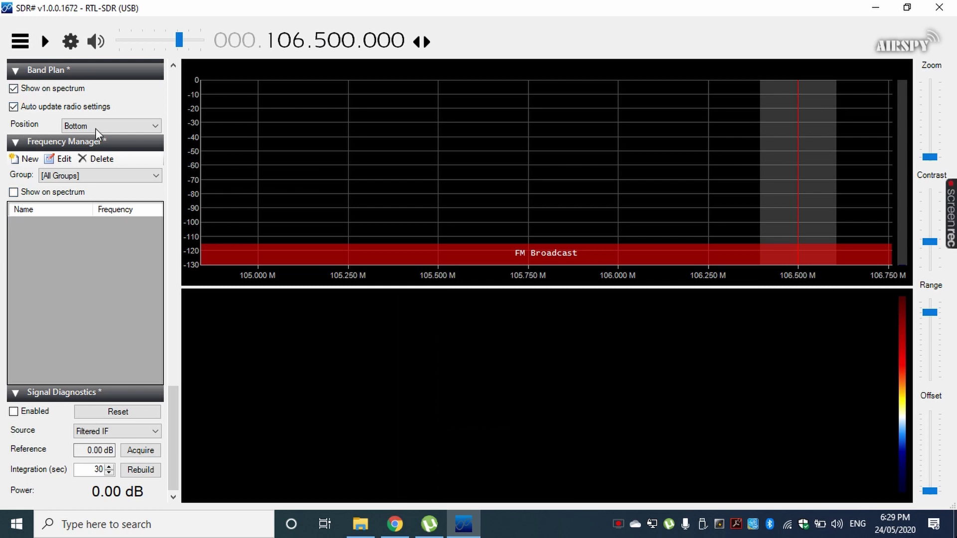
scroll(173, 302, up, 15)
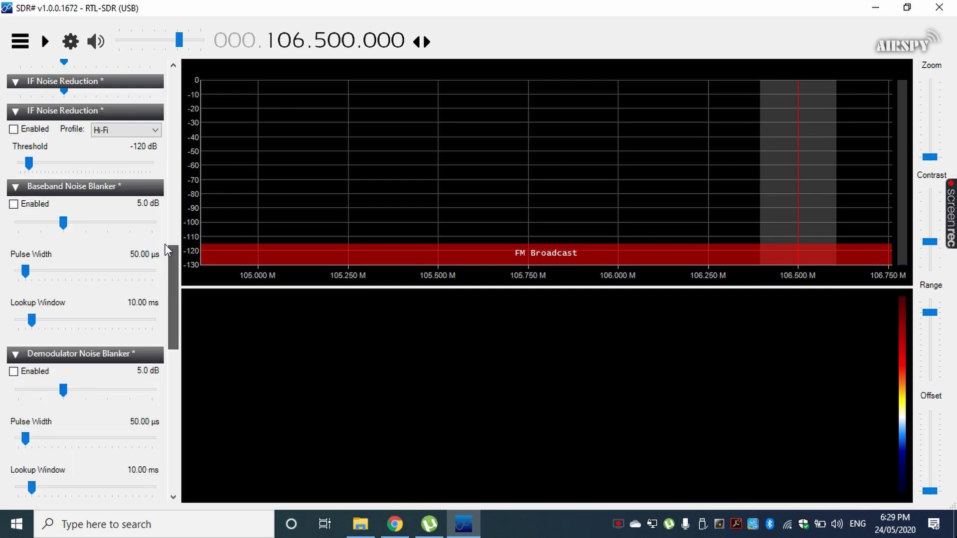
click(81, 84)
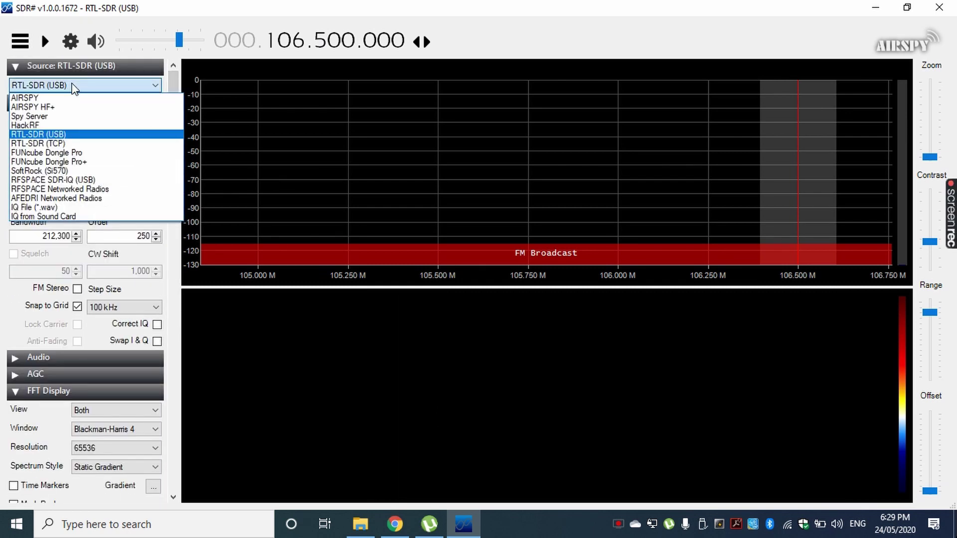
click(54, 136)
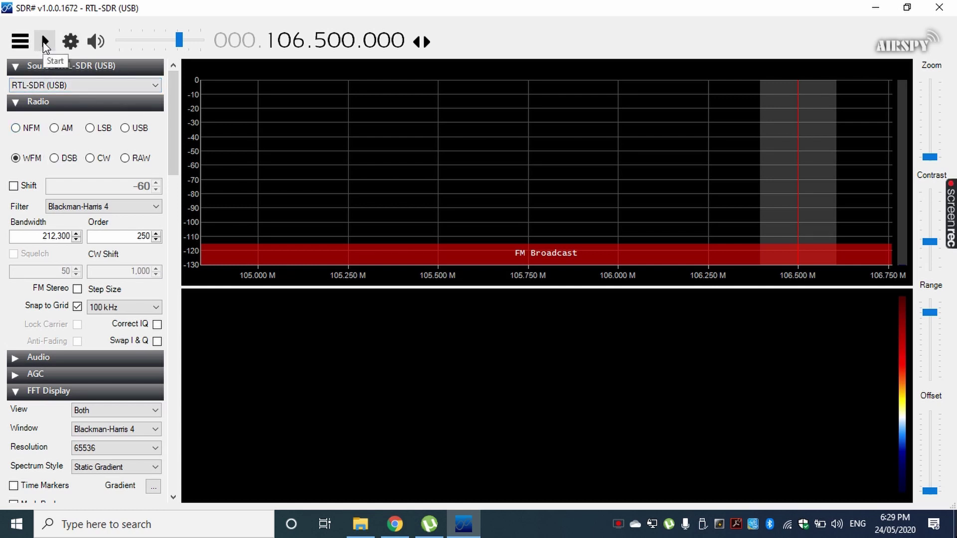
click(70, 40)
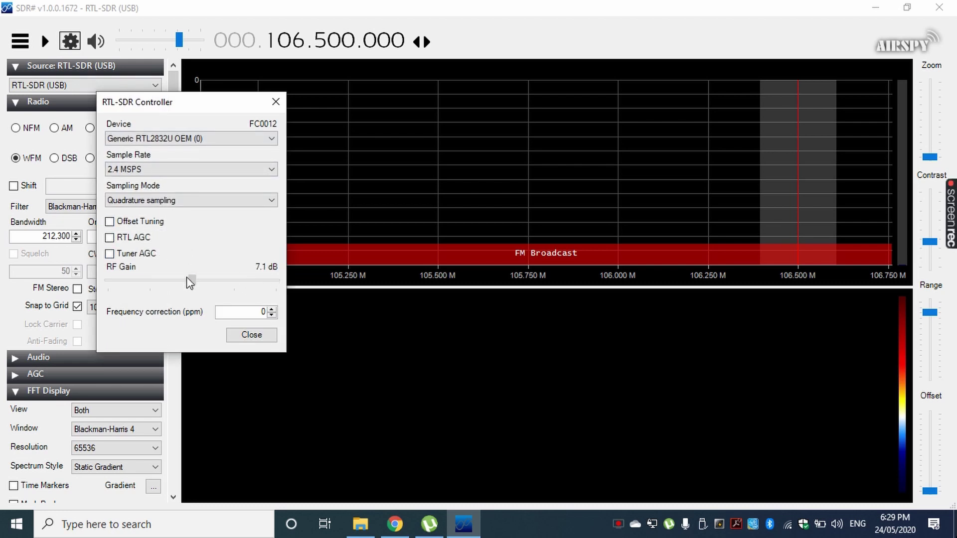
click(252, 335)
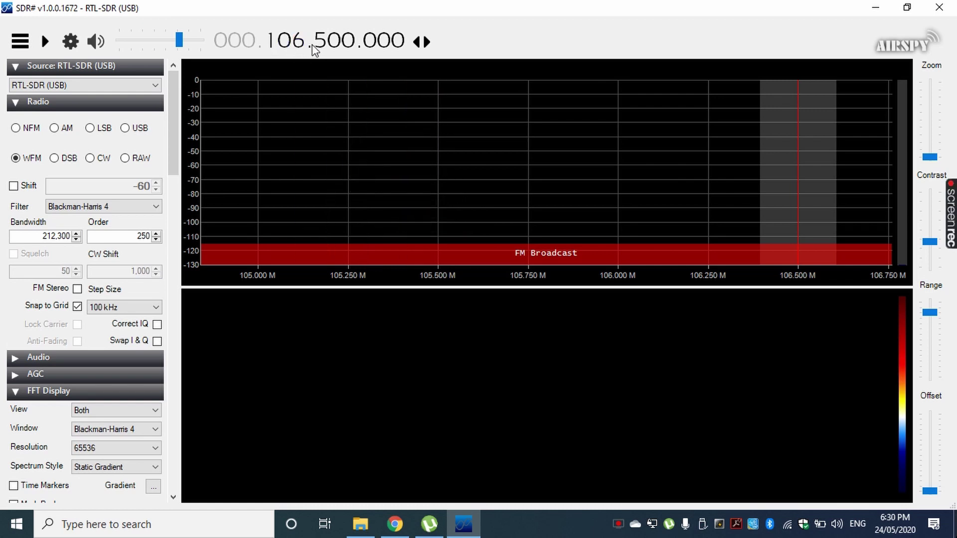
Step: Step the frequency up and down by whole megahertz between 105.500 and 109.500 MHz, ending on 107.500 MHz
scroll(297, 45, up, 1)
scroll(297, 45, down, 1)
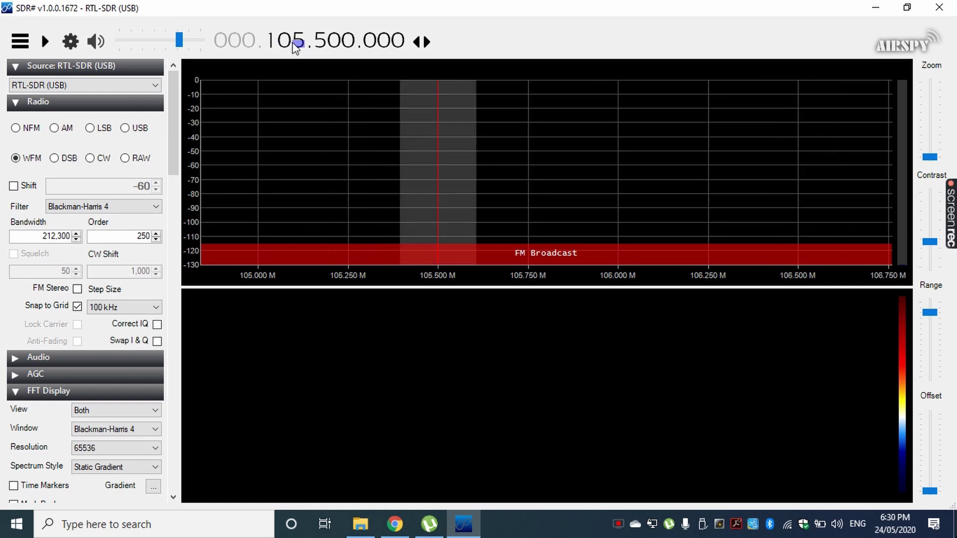
scroll(295, 44, up, 2)
scroll(299, 44, up, 1)
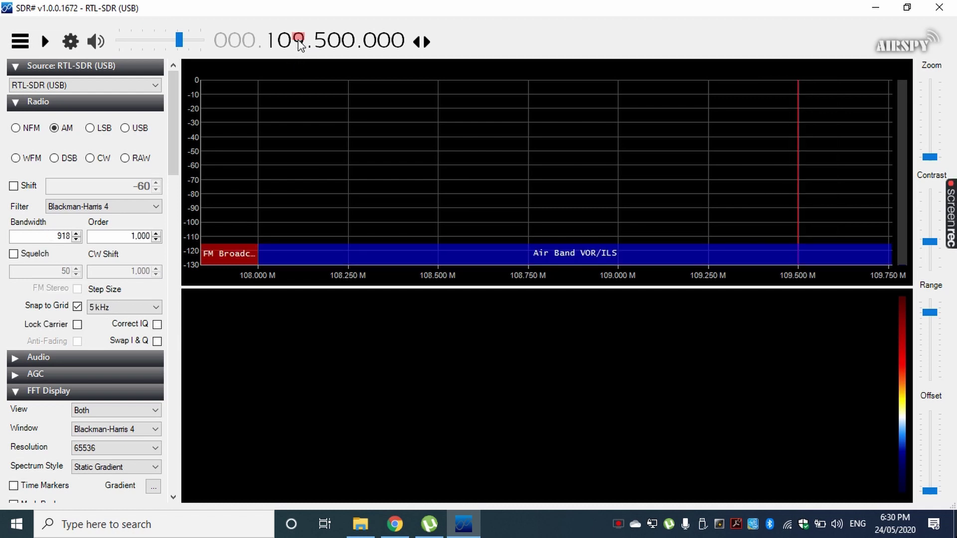
scroll(299, 45, down, 1)
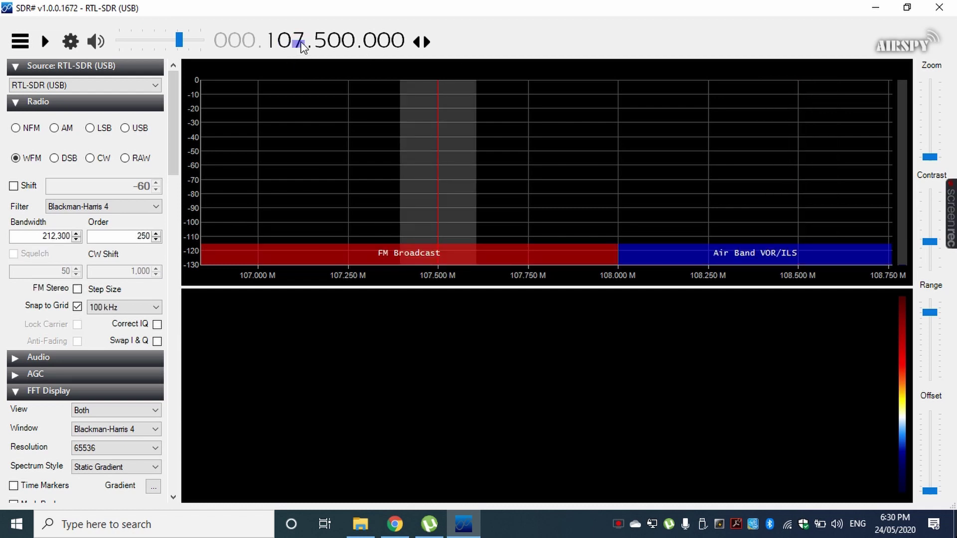
scroll(300, 48, down, 1)
scroll(300, 47, up, 2)
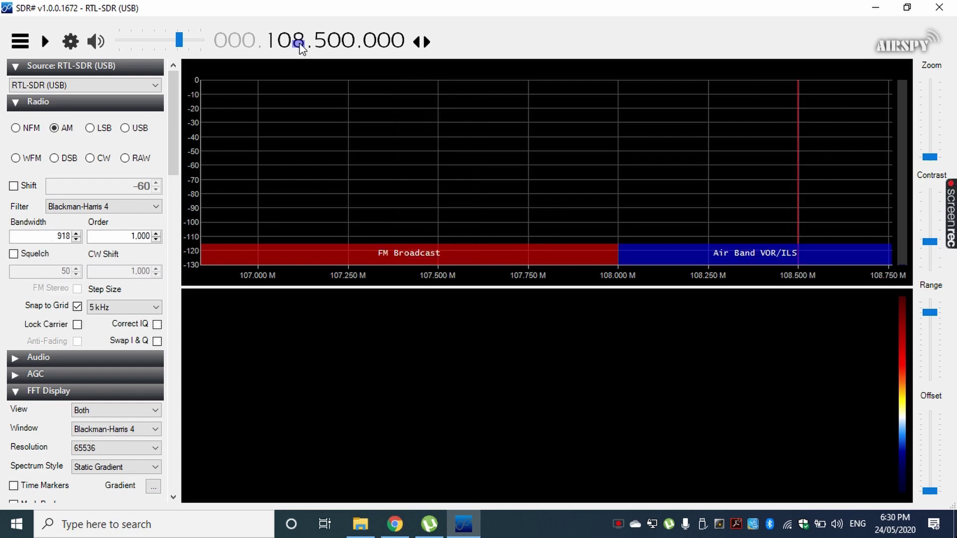
scroll(299, 47, down, 1)
scroll(301, 45, down, 1)
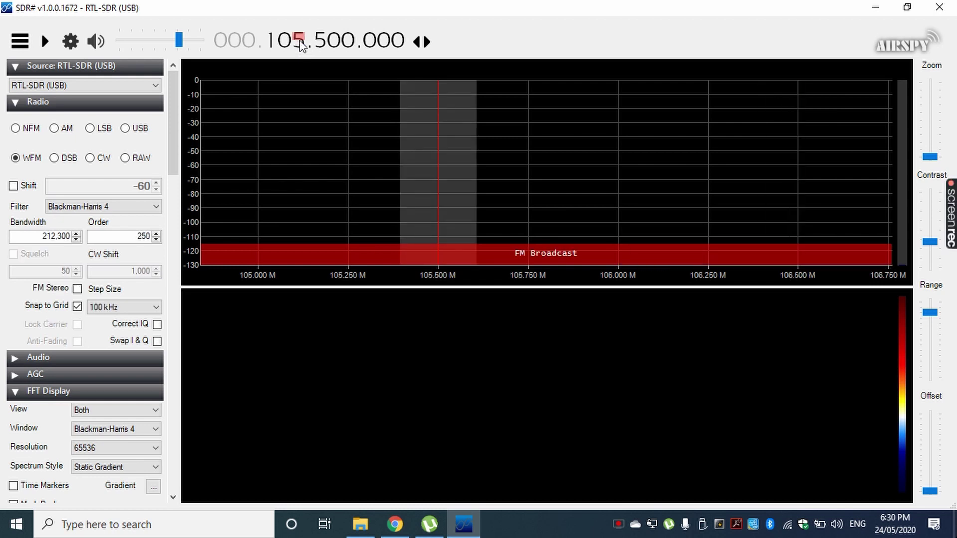
scroll(301, 45, up, 1)
scroll(288, 50, up, 1)
scroll(288, 50, down, 1)
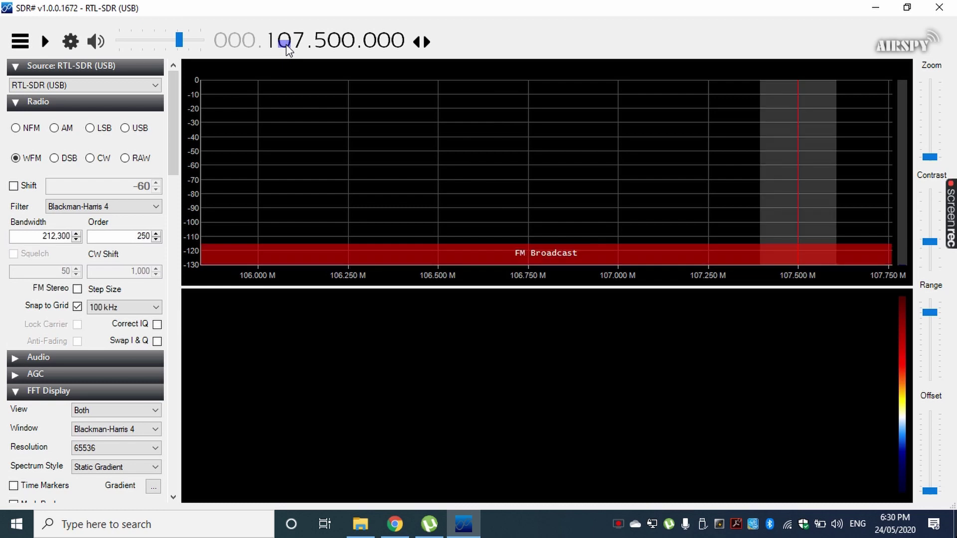
Step: Step the frequency in 10 MHz increments up to 137.500 MHz and back down to 107.500 MHz
scroll(288, 50, up, 1)
scroll(287, 50, down, 2)
scroll(288, 50, up, 2)
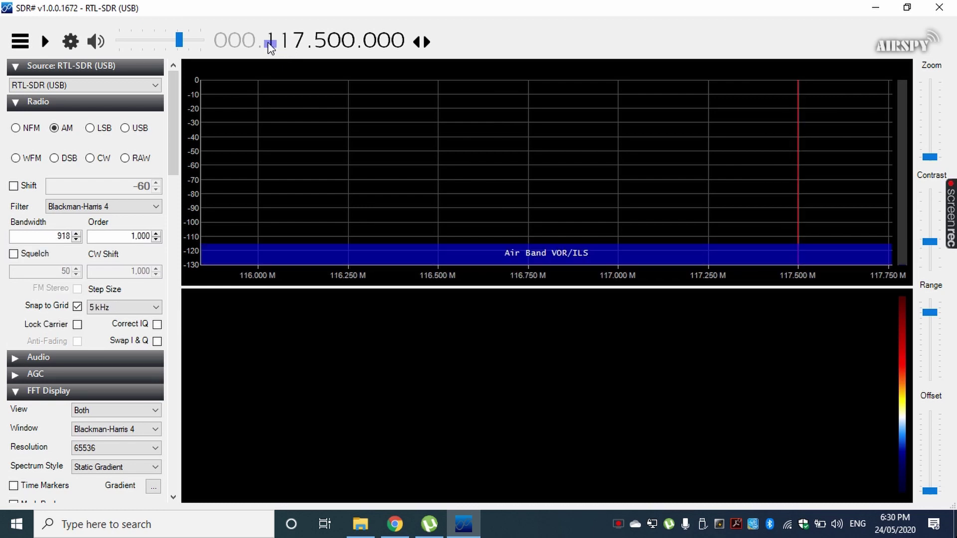
scroll(270, 45, down, 1)
scroll(270, 45, up, 1)
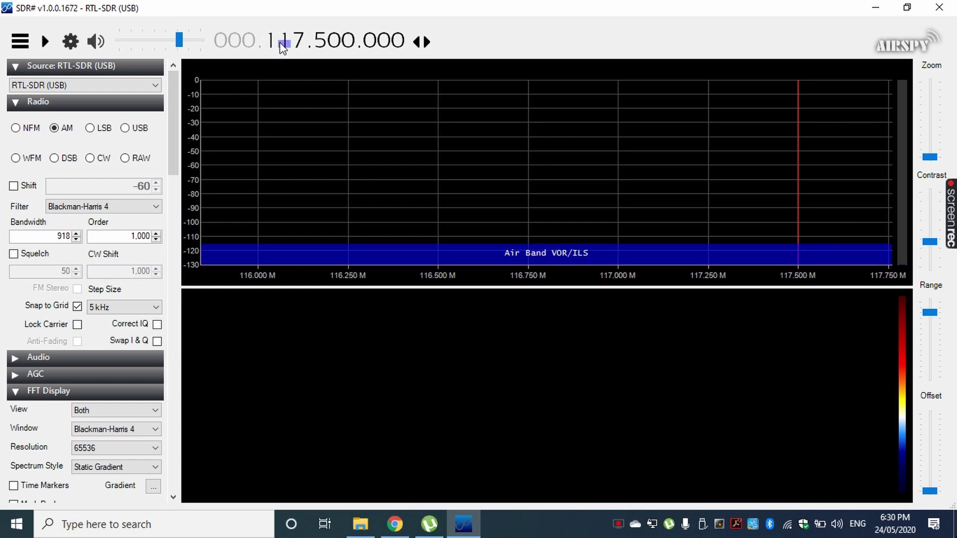
scroll(283, 44, up, 1)
scroll(284, 44, down, 1)
scroll(287, 45, up, 3)
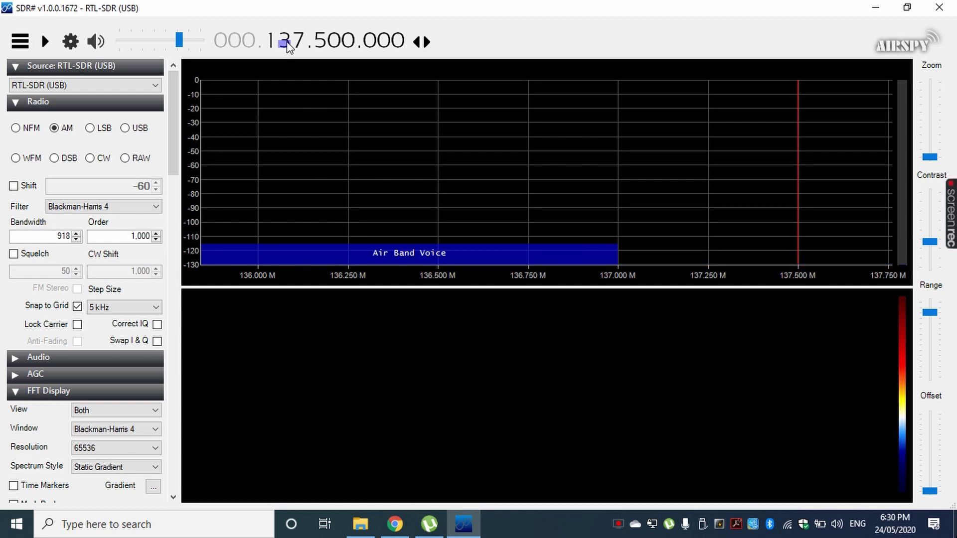
scroll(287, 45, down, 1)
scroll(288, 45, down, 2)
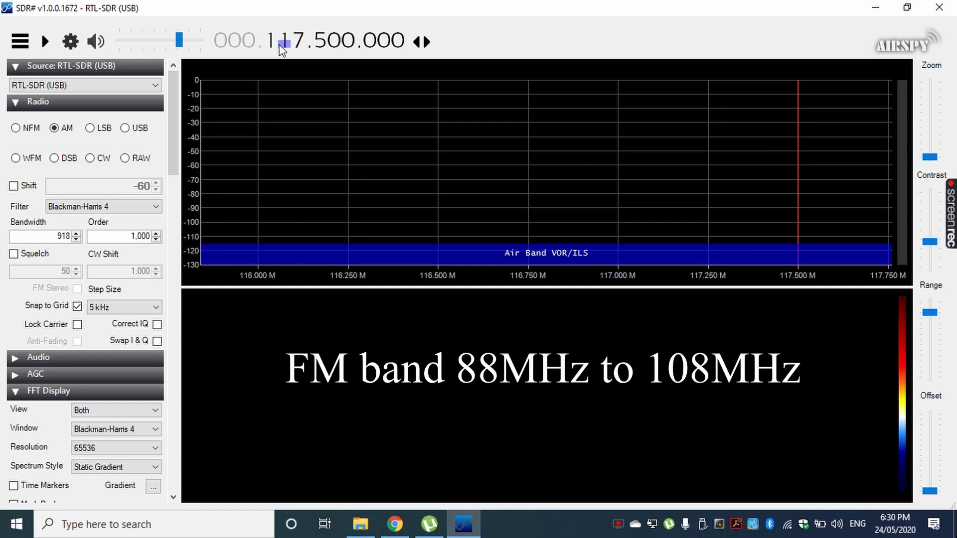
click(283, 45)
click(283, 44)
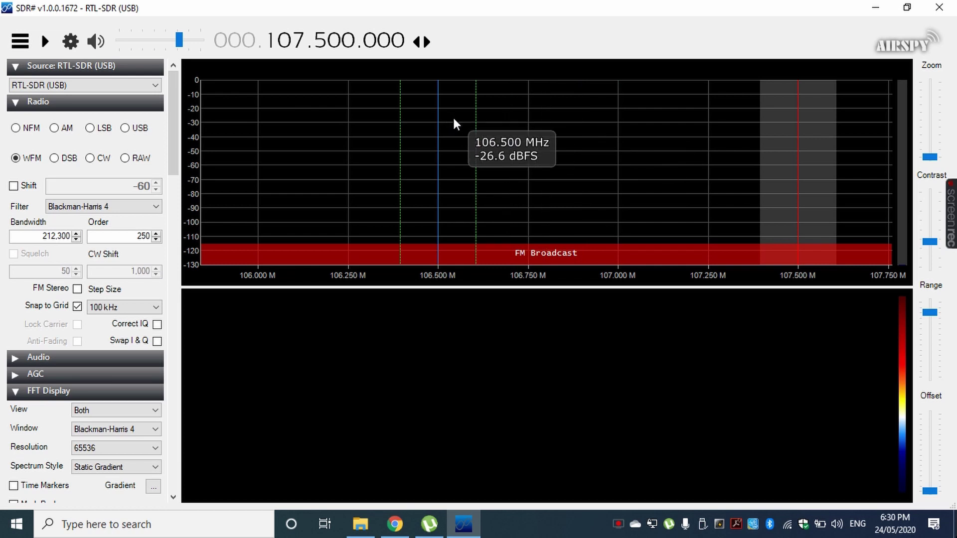
Step: Start radio reception at 107.500 MHz and mute the audio output
click(46, 42)
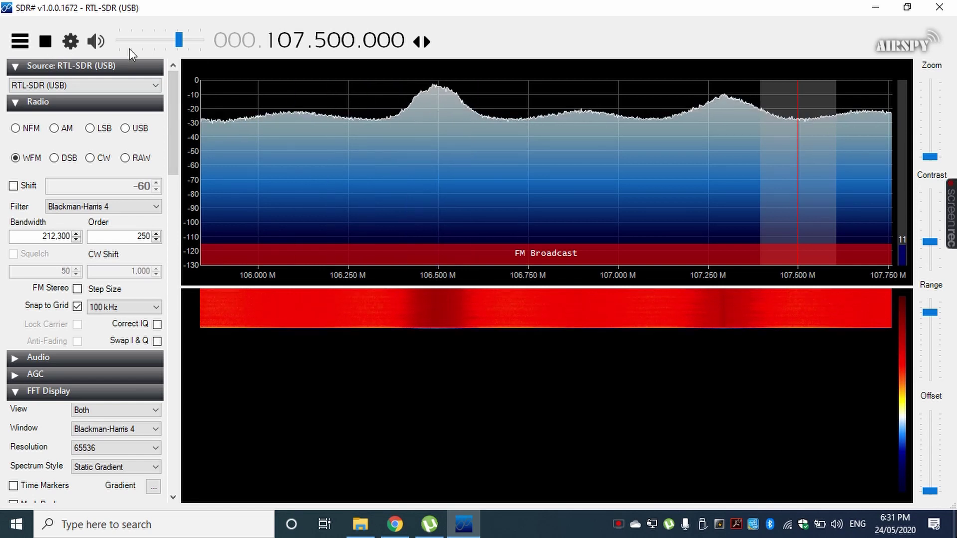
click(96, 42)
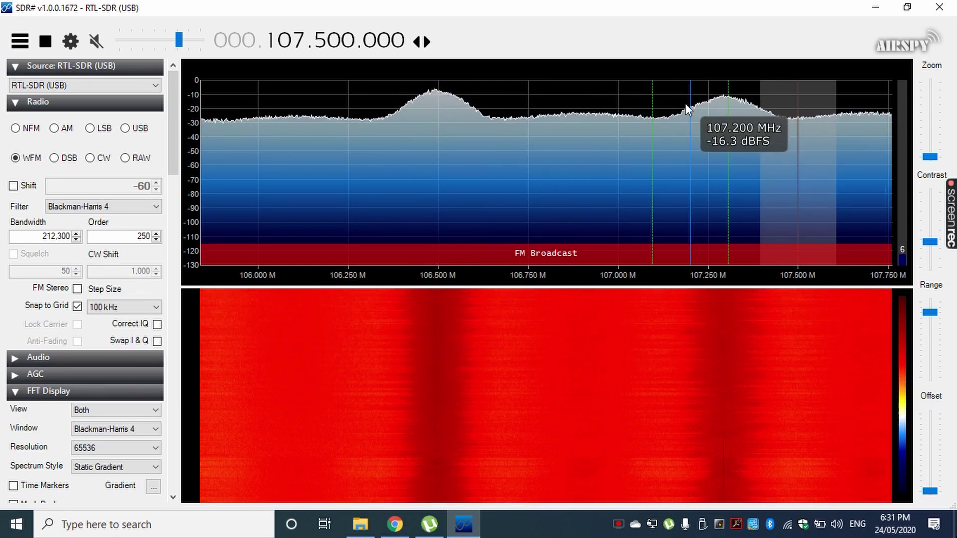
Step: Adjust the reception bandwidth to 239,530 Hz on the 106.500 MHz station and retune to the 107.300 MHz peak
click(436, 106)
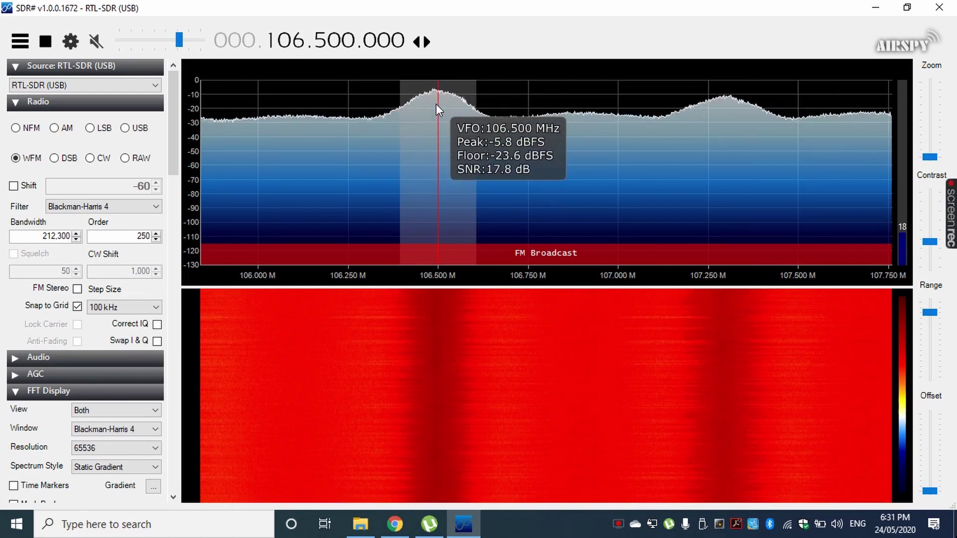
drag(475, 101, 462, 101)
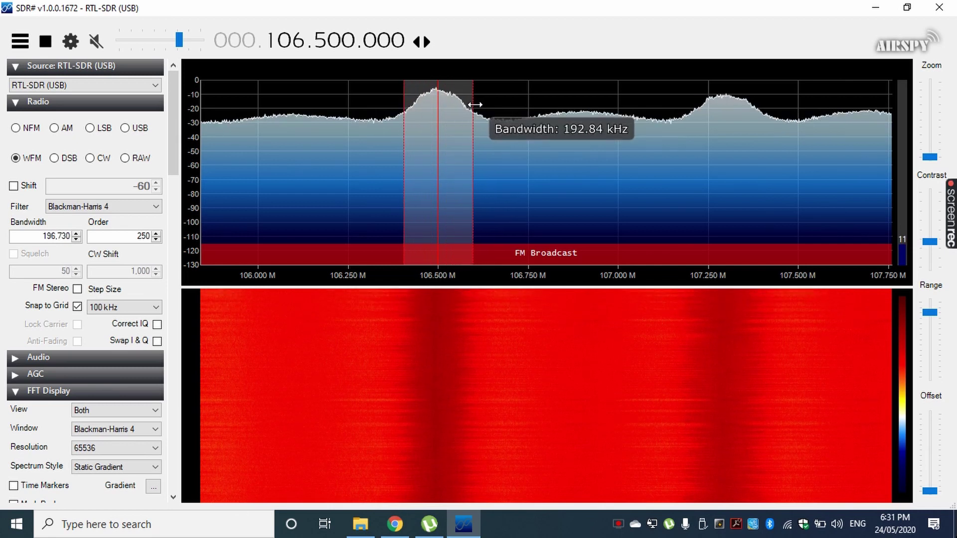
drag(486, 104, 451, 106)
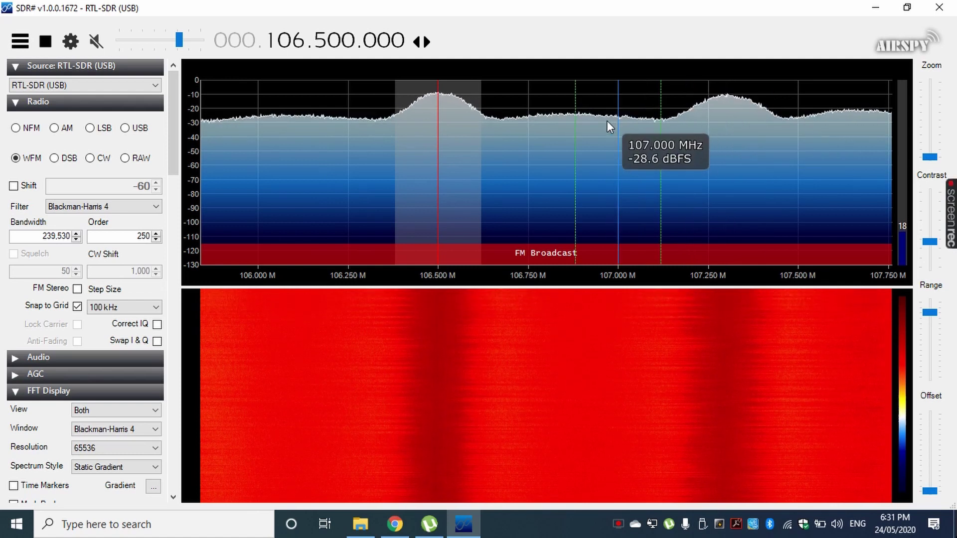
click(723, 124)
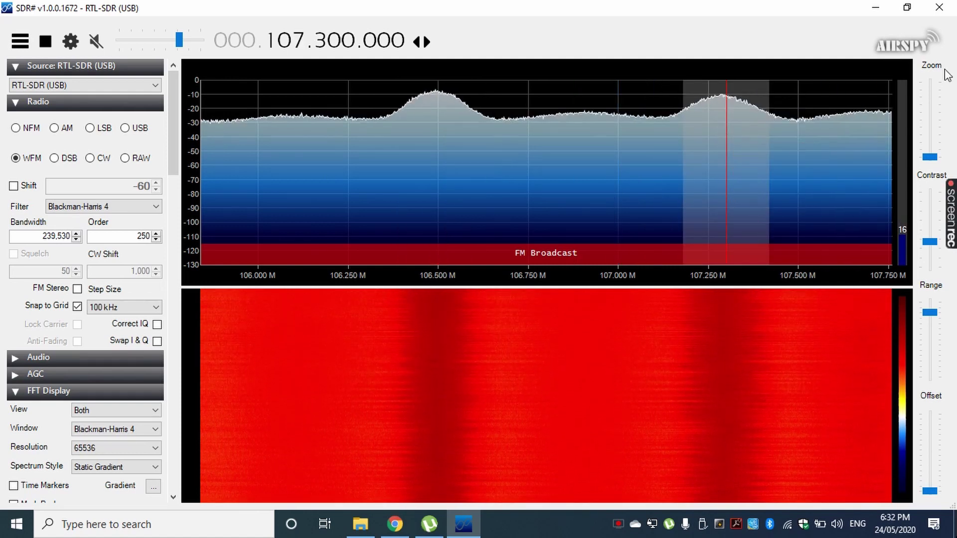
Step: Zoom the spectrum in on the 107.300 MHz signal and back out to the full span
drag(929, 158, 932, 138)
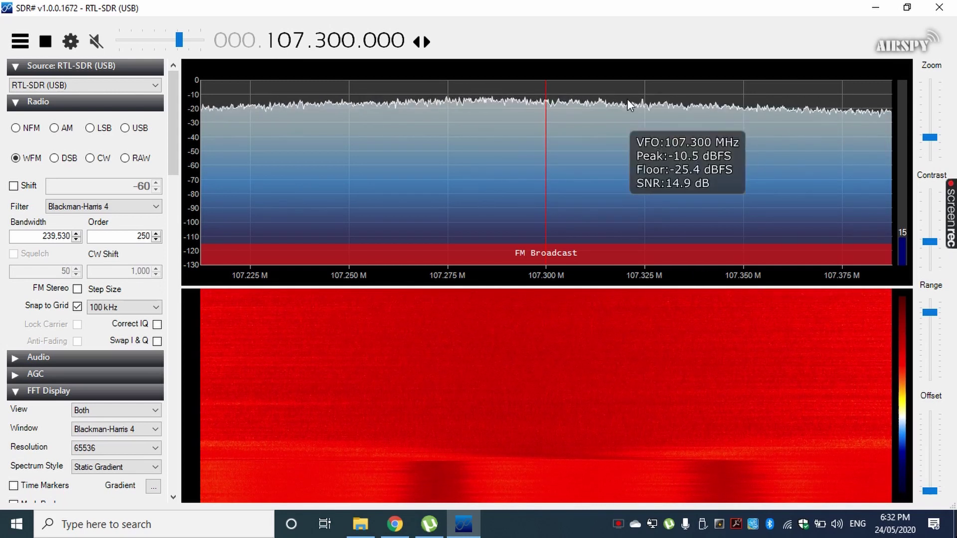
mouse_move(939, 174)
drag(931, 149, 930, 160)
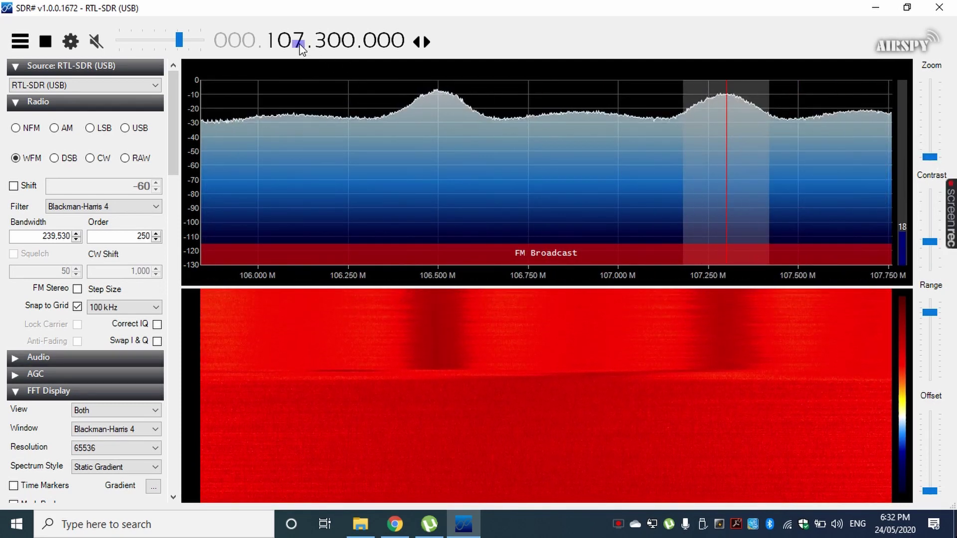
Step: Step the frequency up by whole megahertz to 110.300 MHz and back down to 106.300 MHz
scroll(299, 44, up, 3)
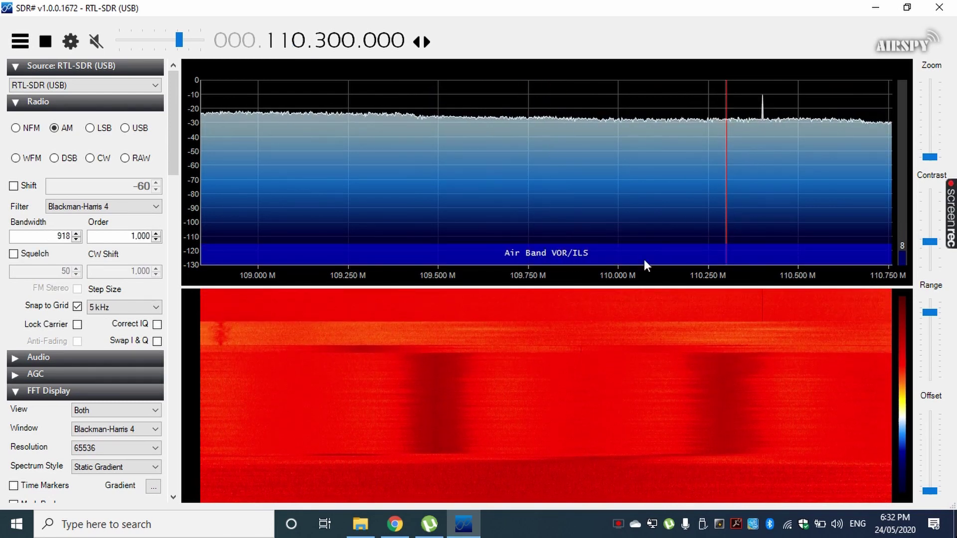
scroll(302, 45, down, 1)
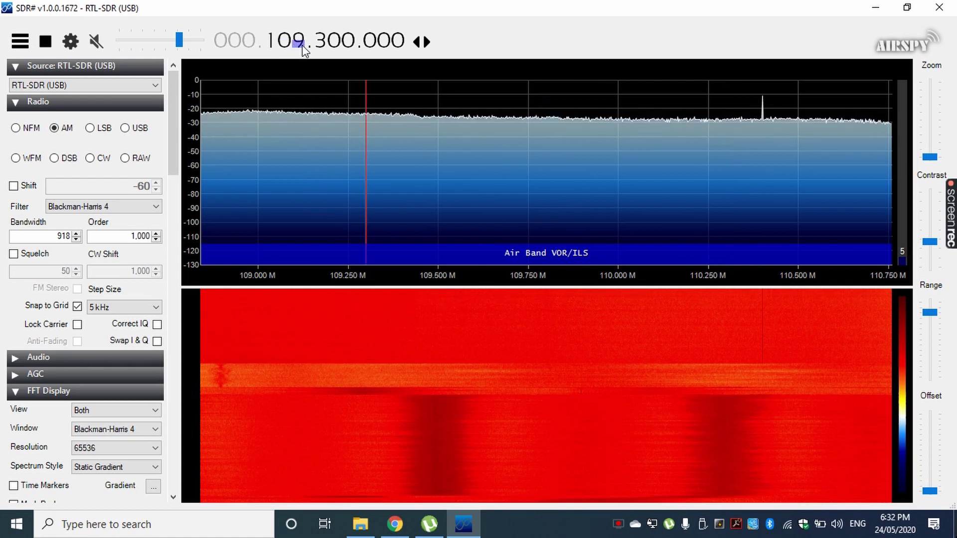
scroll(302, 45, down, 1)
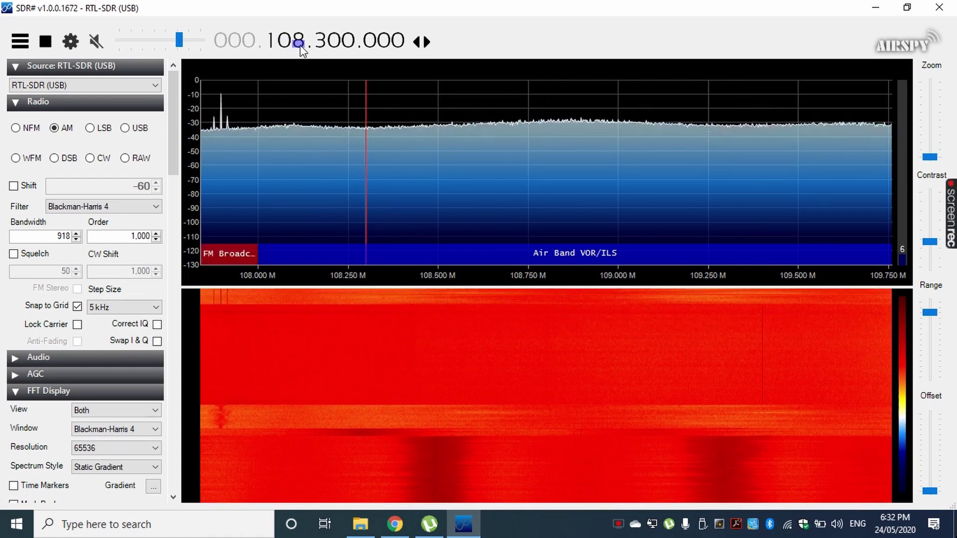
scroll(302, 45, down, 1)
scroll(301, 45, down, 1)
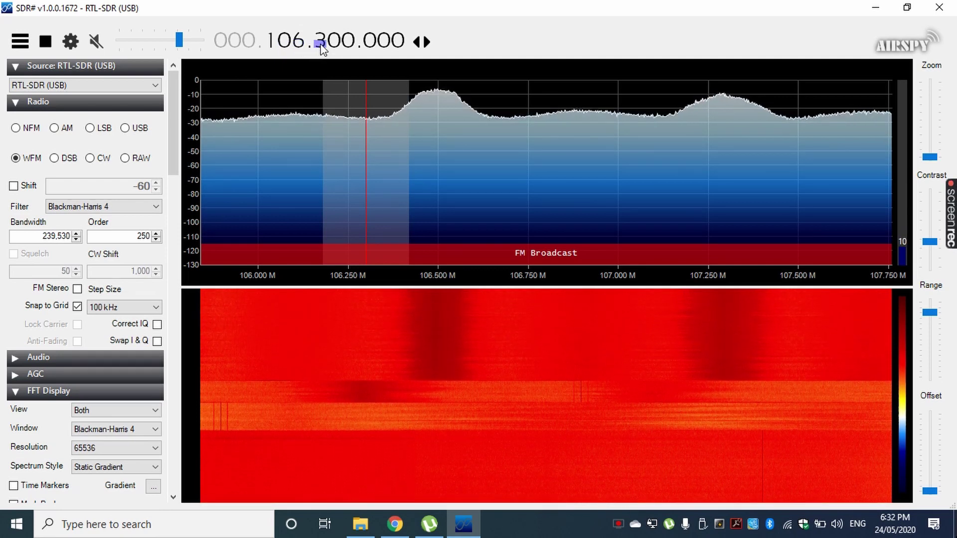
Step: Step the frequency in 100 kHz increments from 106.300 MHz past 106.900 MHz, and lower it to 104.800 MHz
scroll(321, 49, up, 1)
scroll(322, 48, down, 1)
scroll(321, 48, up, 3)
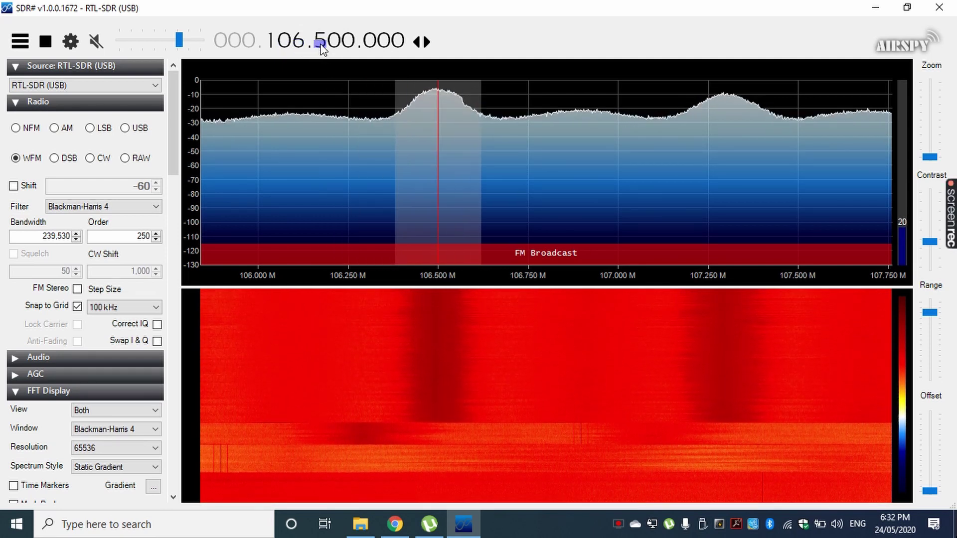
scroll(322, 48, up, 2)
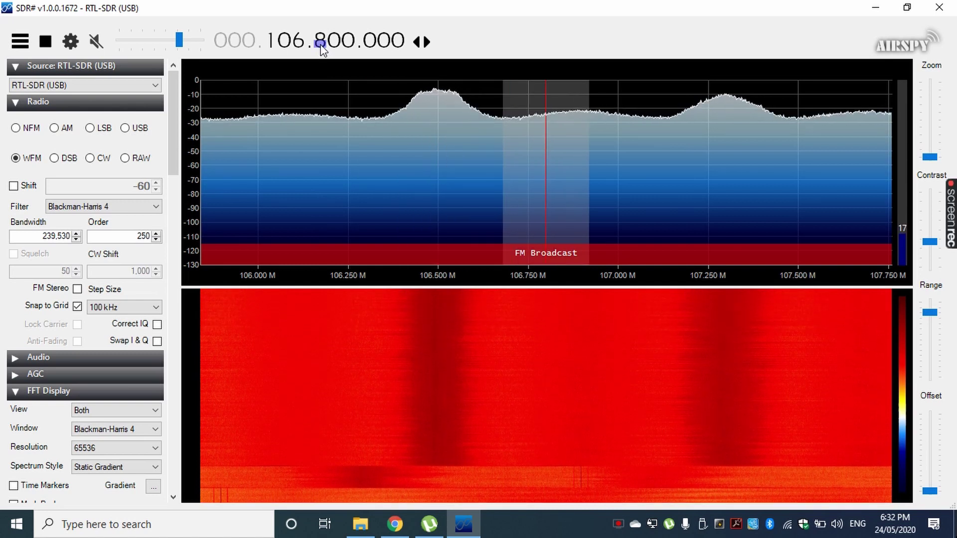
scroll(321, 48, up, 1)
scroll(322, 48, up, 1)
scroll(321, 48, down, 1)
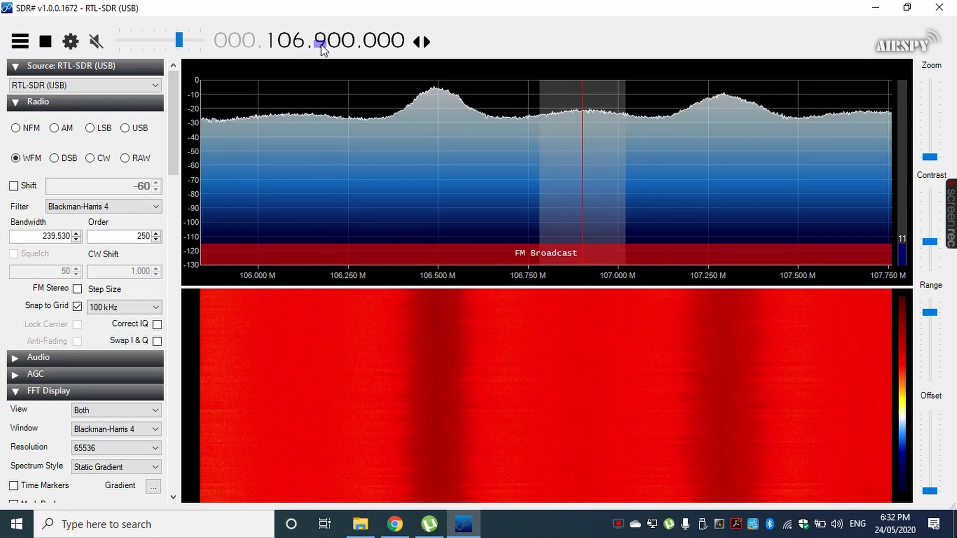
scroll(319, 49, down, 1)
scroll(298, 43, down, 1)
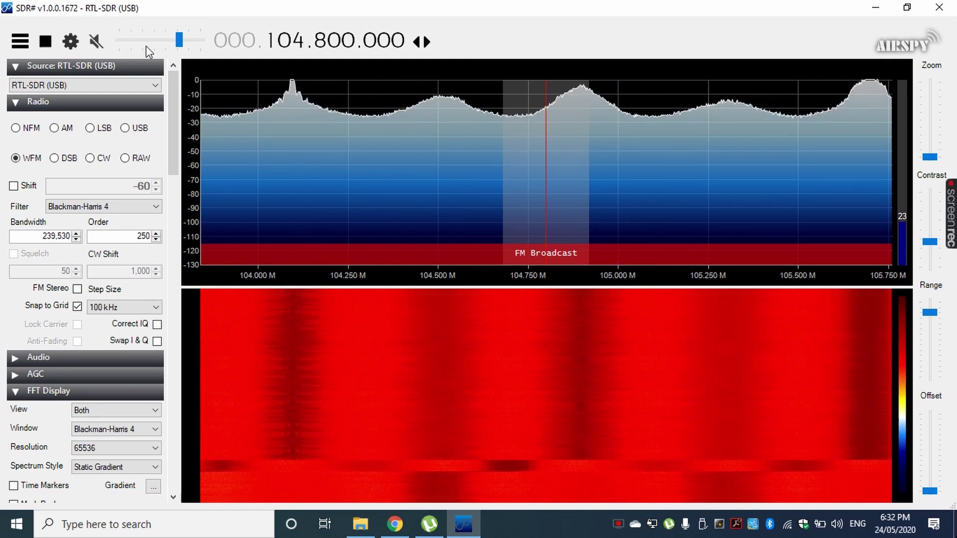
Step: Unmute the audio output and tune to the 105.700 MHz station's peak in the spectrum
mouse_move(547, 163)
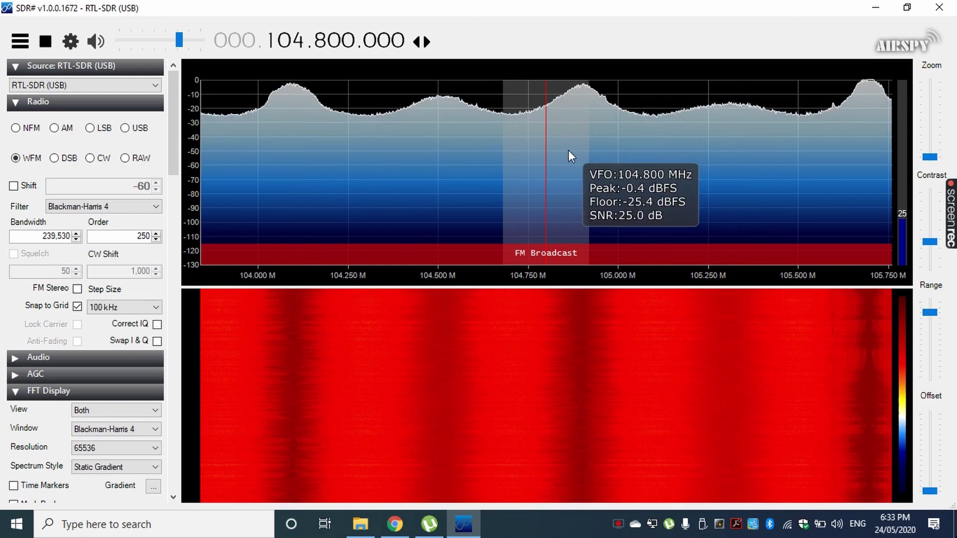
click(868, 155)
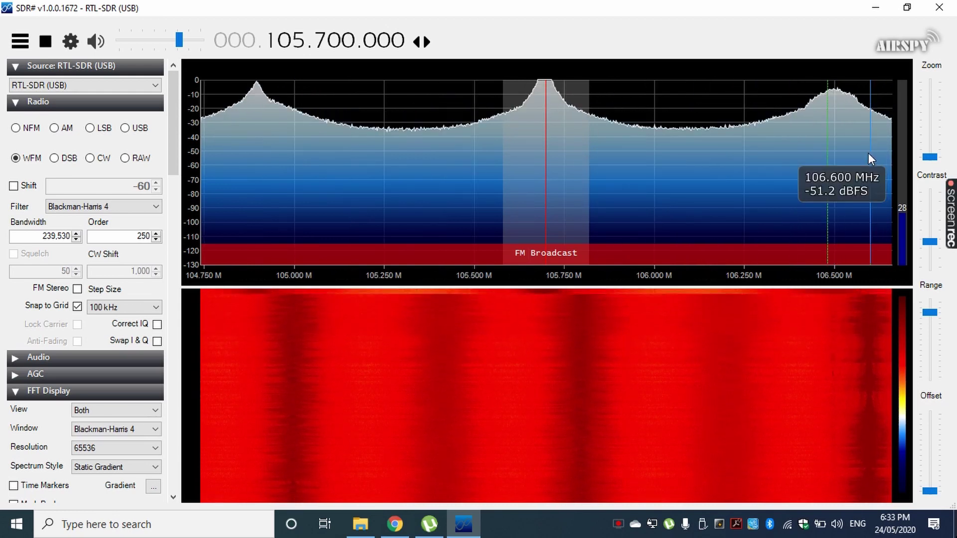
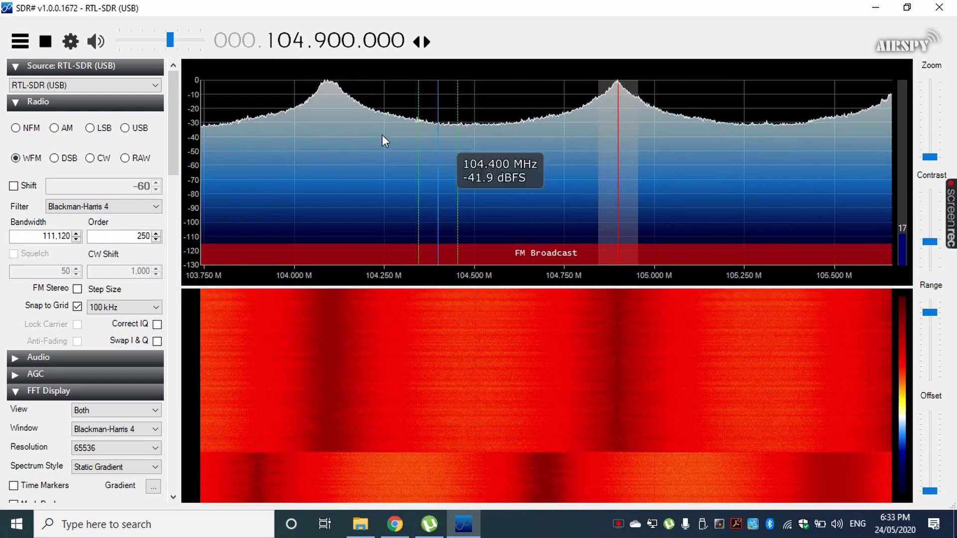
Step: Widen the reception bandwidth to 138,350 Hz on the 104.100 MHz station and retune to the 103.300 MHz peak
click(325, 147)
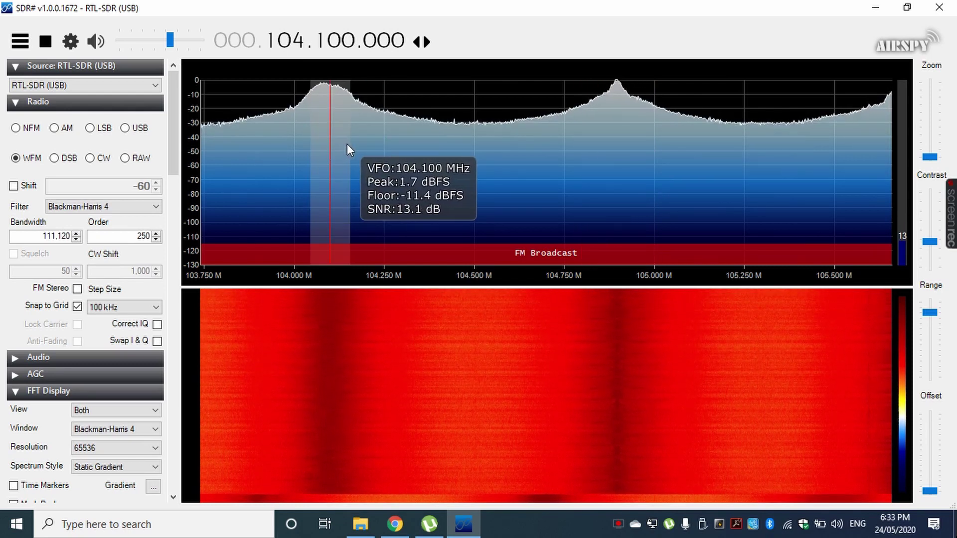
mouse_move(349, 145)
mouse_down()
mouse_move(363, 143)
mouse_move(352, 143)
mouse_up()
click(304, 46)
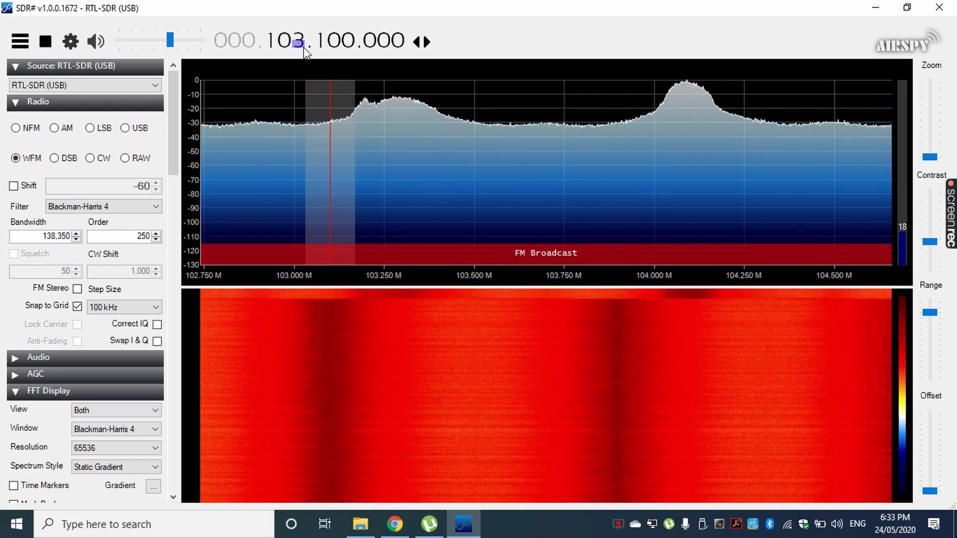
click(689, 189)
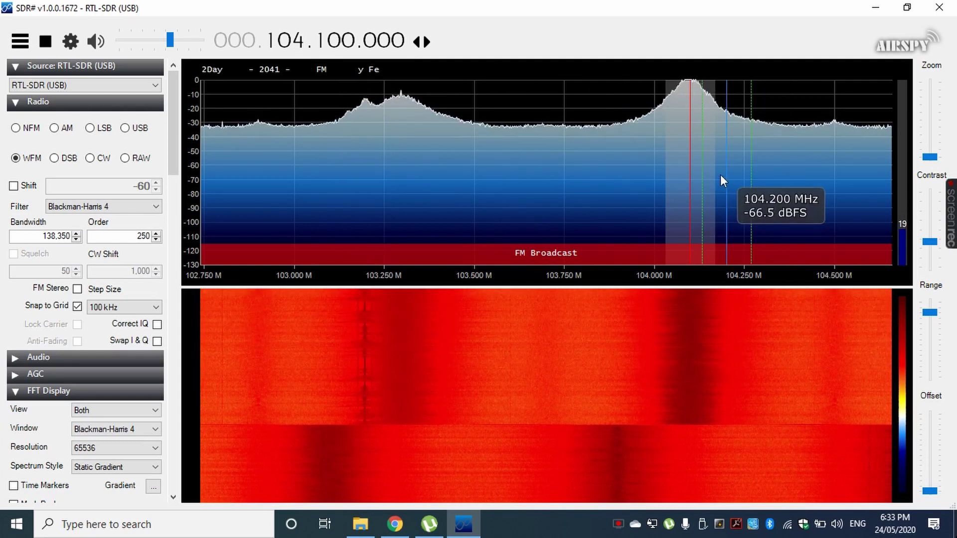
click(398, 171)
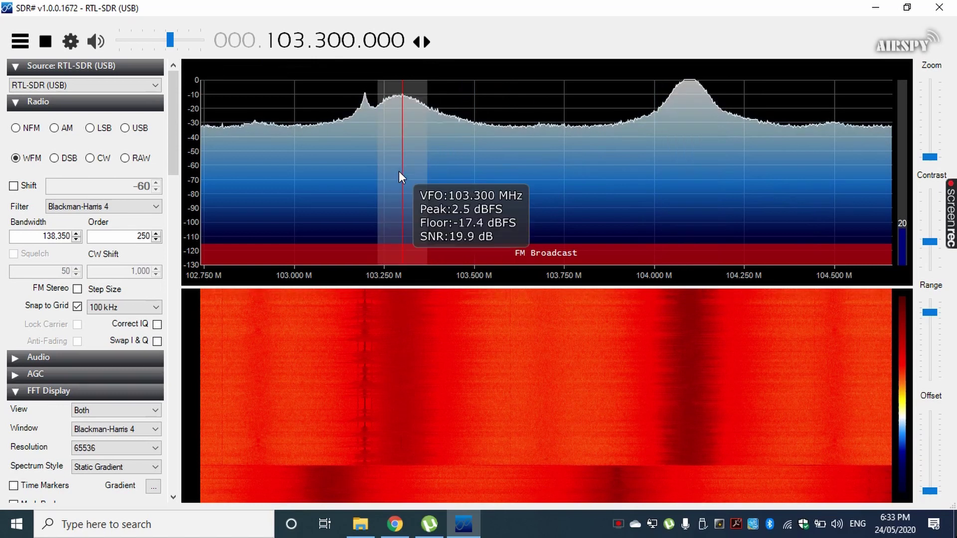
Step: Lower the frequency by whole megahertz to 101.300 MHz and tune to the 101.700 MHz station
click(299, 46)
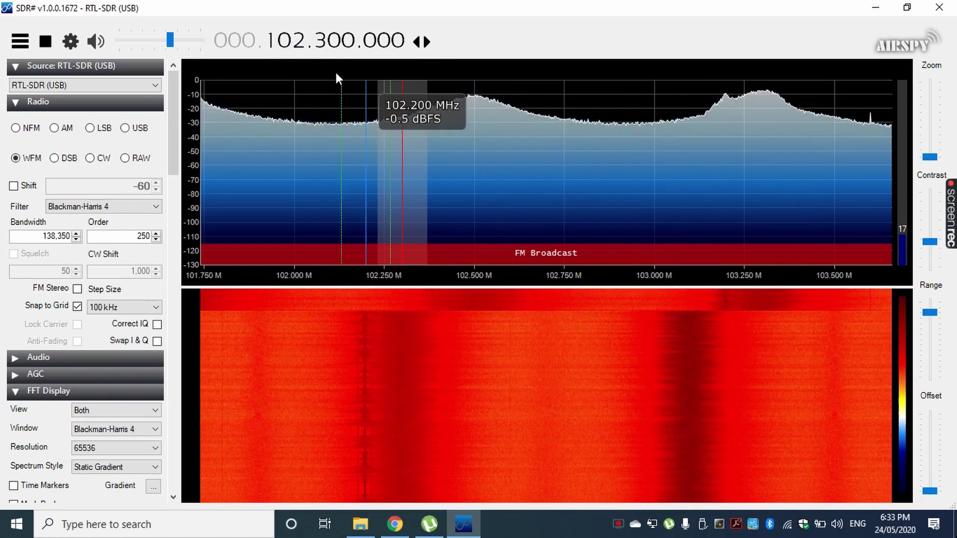
click(301, 46)
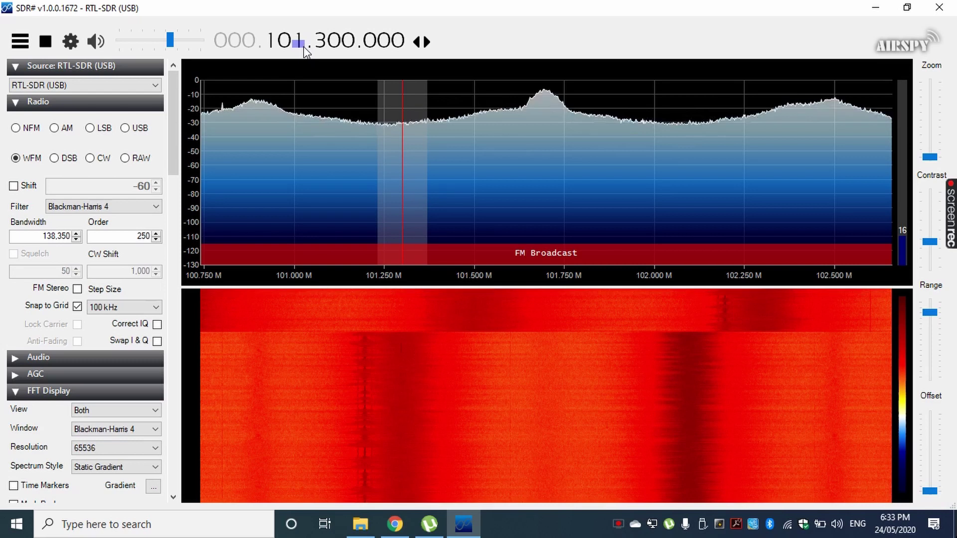
click(548, 152)
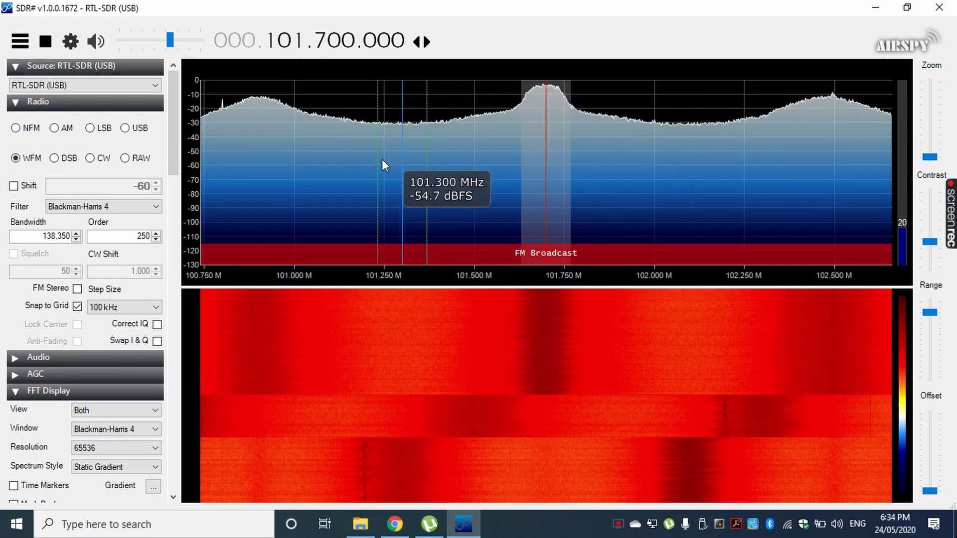
Step: Lower the frequency to 100.800 MHz and inspect the narrow peak there by zooming in and back out
scroll(320, 44, down, 9)
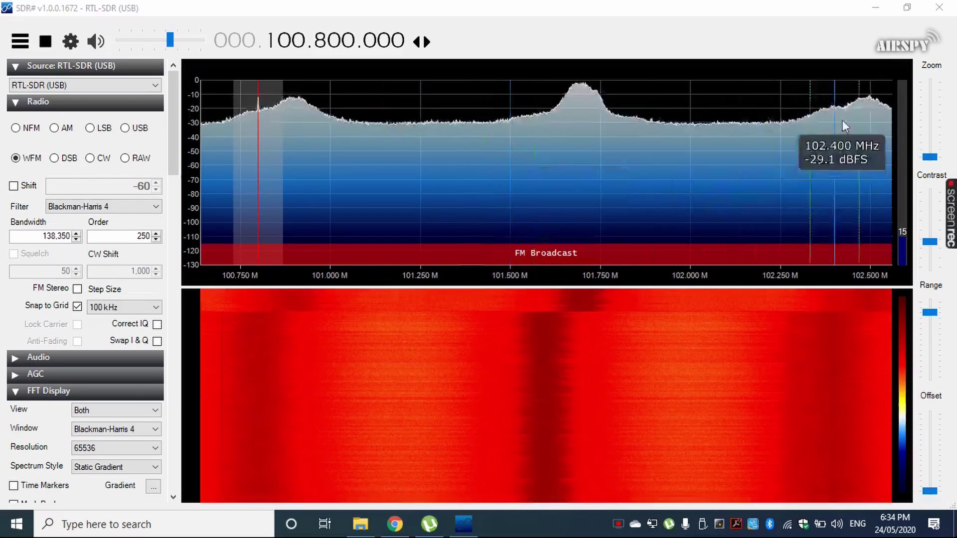
drag(932, 161, 931, 103)
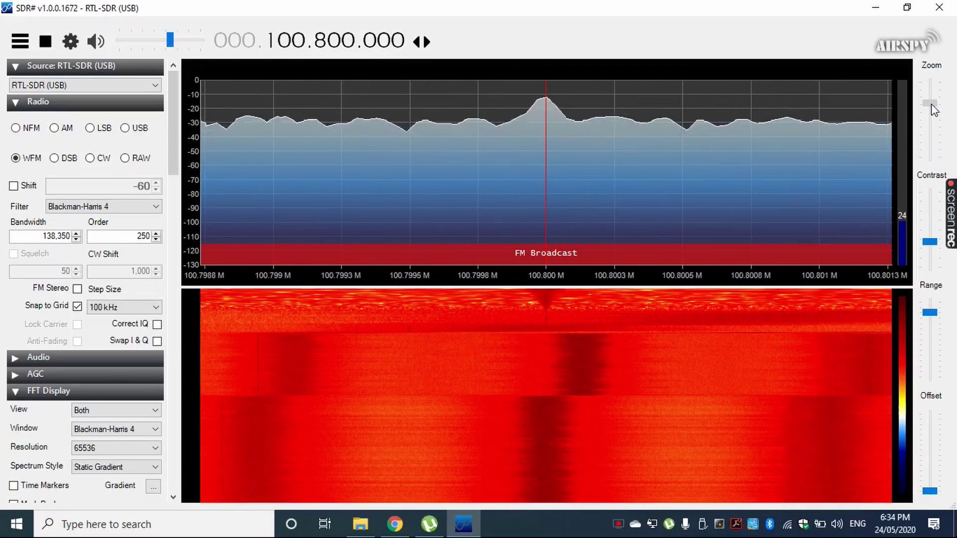
mouse_move(548, 130)
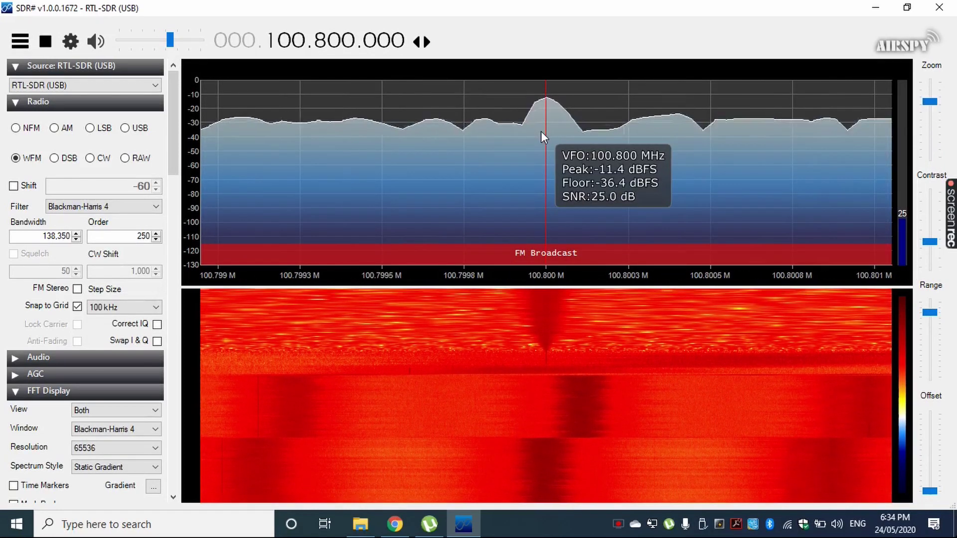
drag(929, 102, 932, 158)
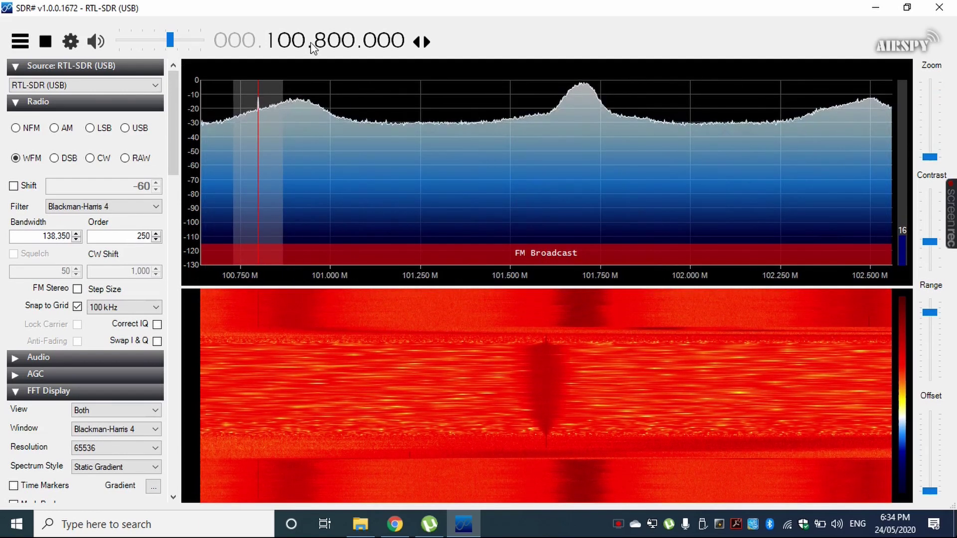
Step: Step the frequency down by whole megahertz from 100.800 to 97.800 MHz
scroll(299, 41, down, 1)
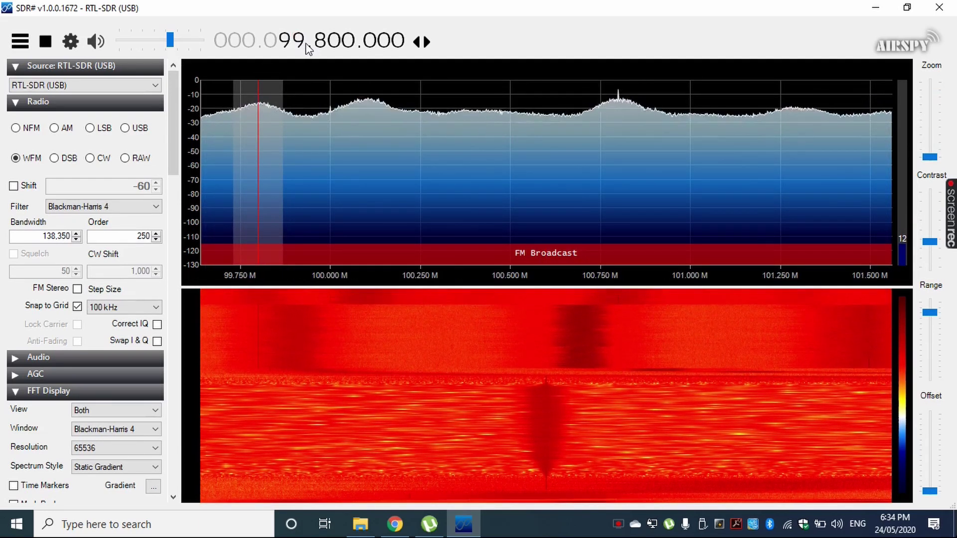
scroll(305, 45, down, 1)
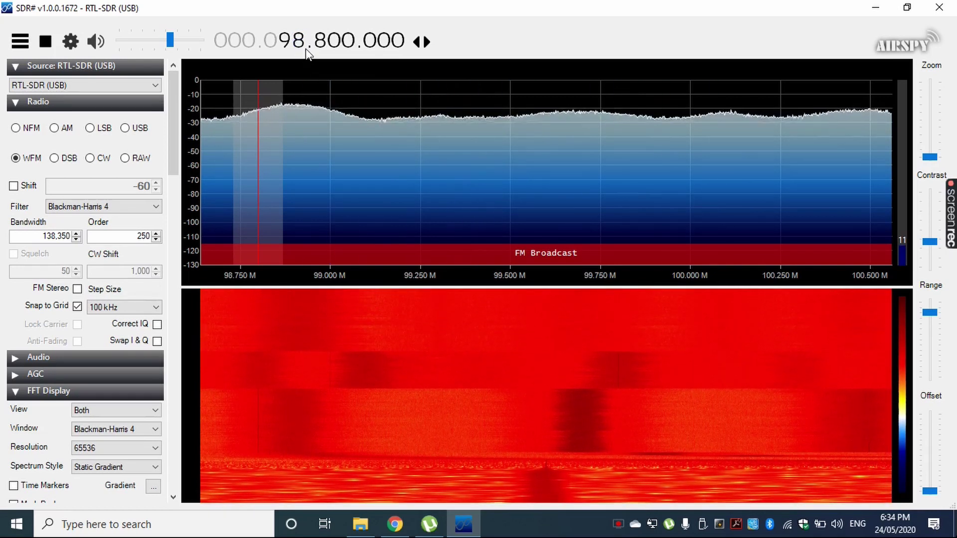
scroll(302, 45, down, 1)
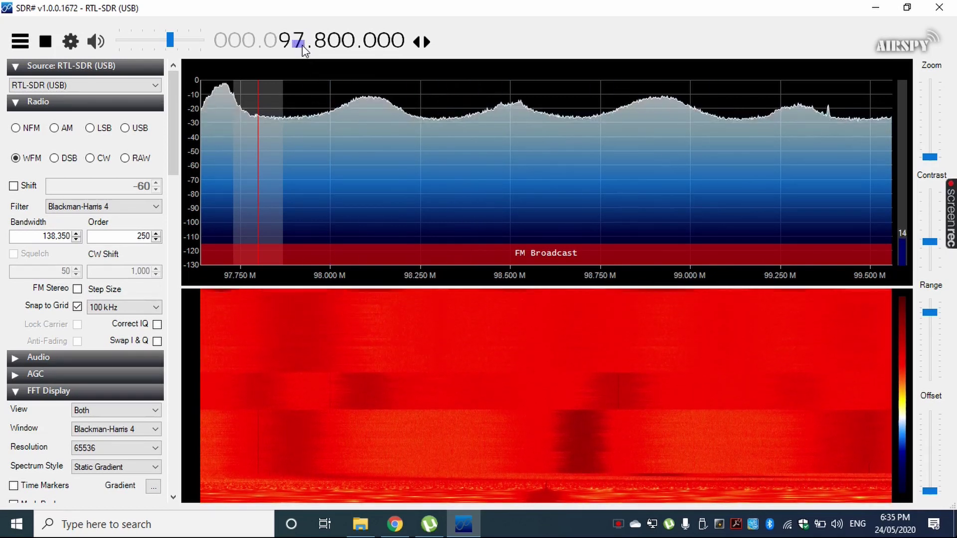
Step: Tune in turn to the 98.100, 98.900, 97.700 and 96.900 MHz station peaks in the spectrum
click(372, 146)
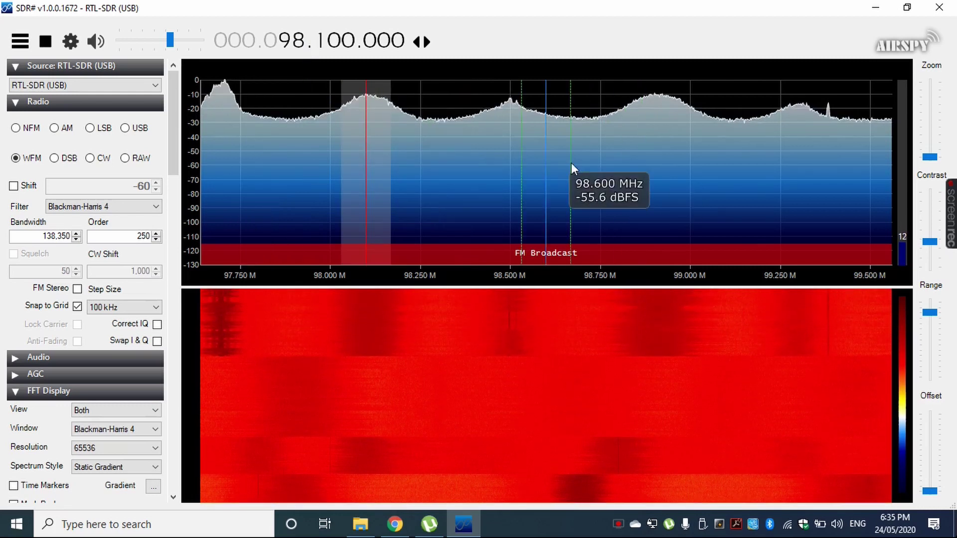
click(658, 176)
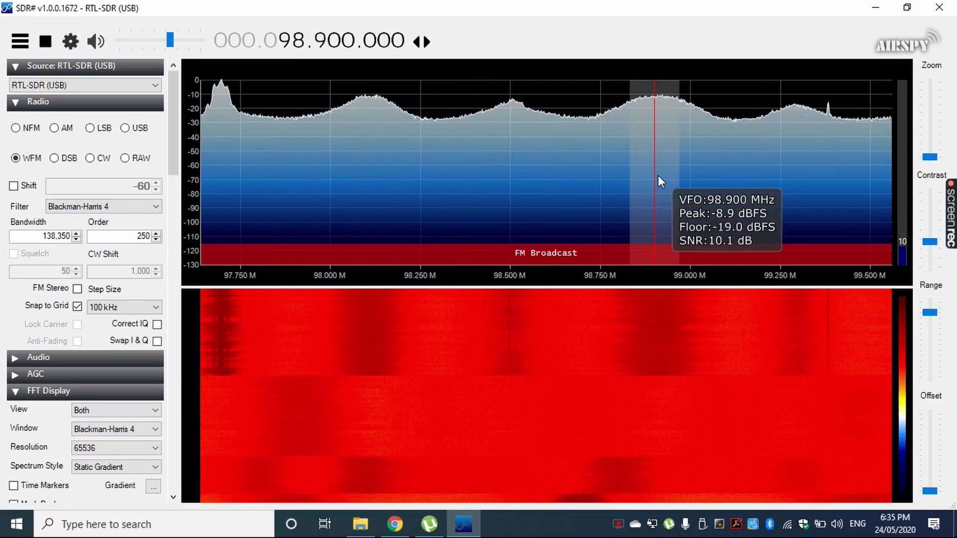
click(223, 174)
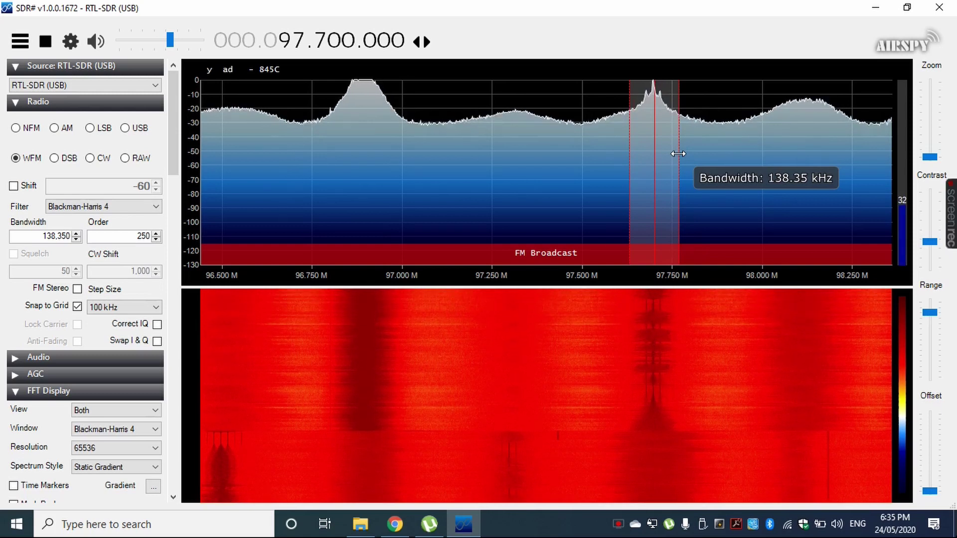
click(368, 193)
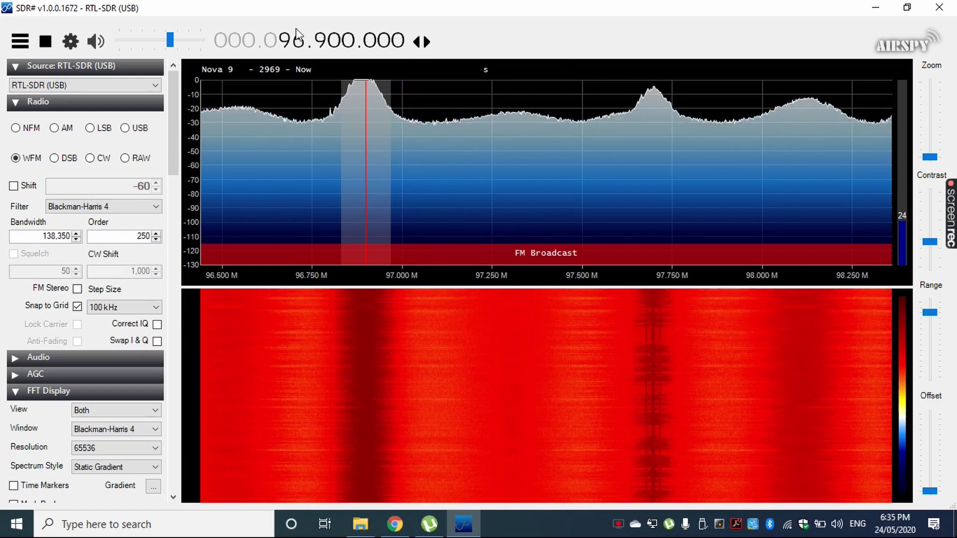
Step: Lower the frequency to 94.900 MHz, sample the 95.300 and 94.900 MHz stations, and step down to 93.900 MHz
scroll(303, 45, down, 1)
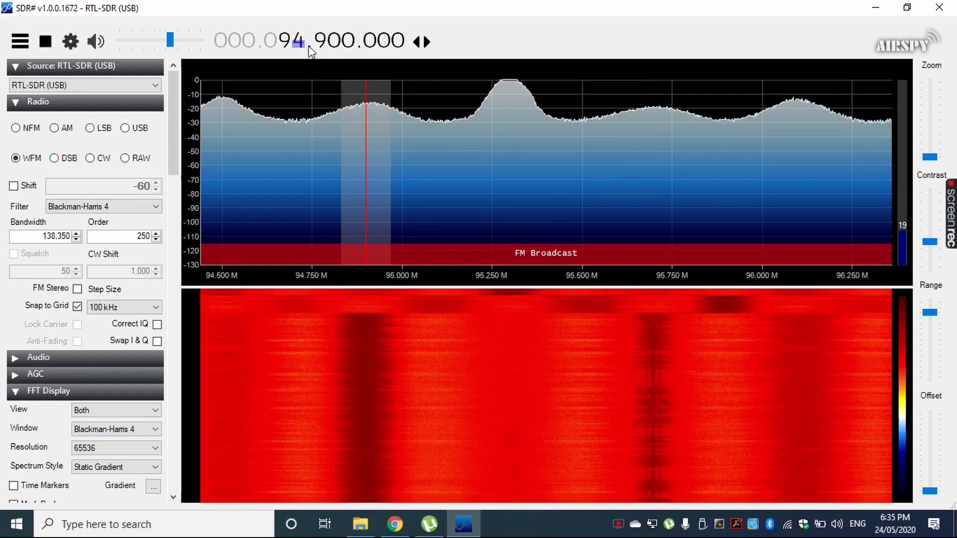
click(496, 165)
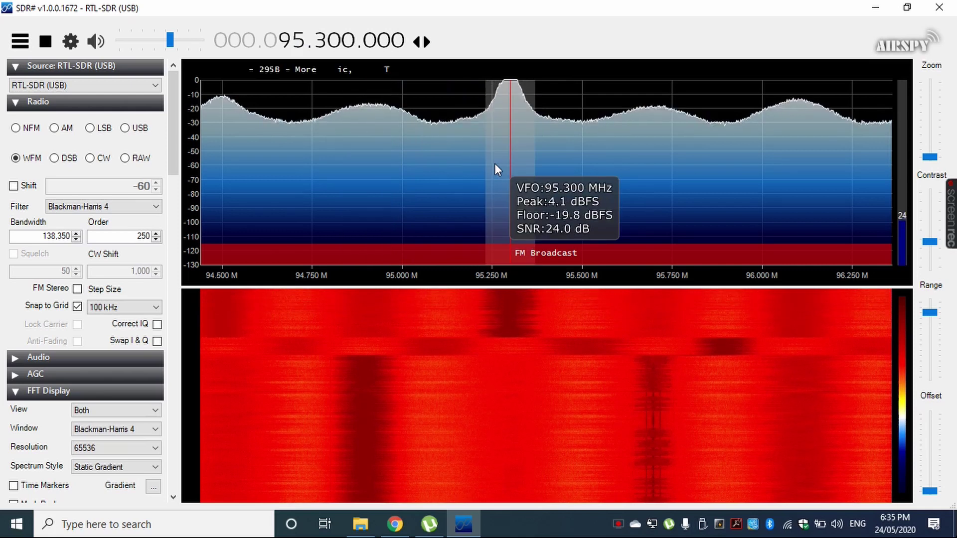
click(368, 148)
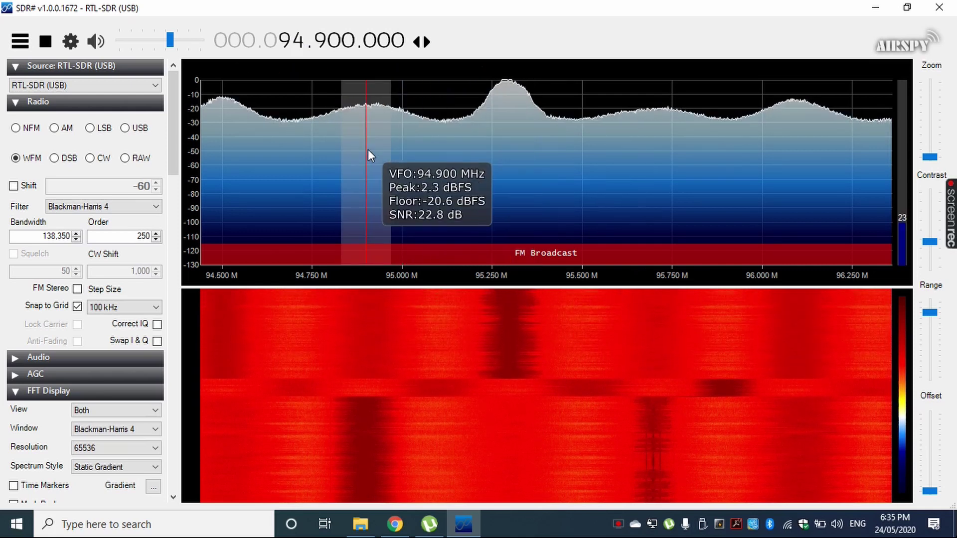
scroll(299, 45, down, 1)
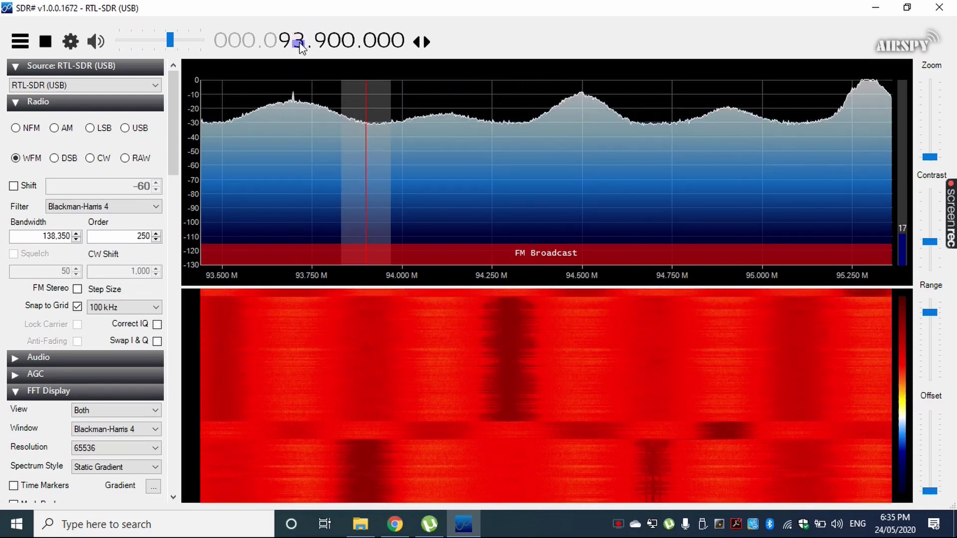
Step: Tune in turn to the 94.500 MHz and 93.700 MHz station peaks in the spectrum
click(583, 182)
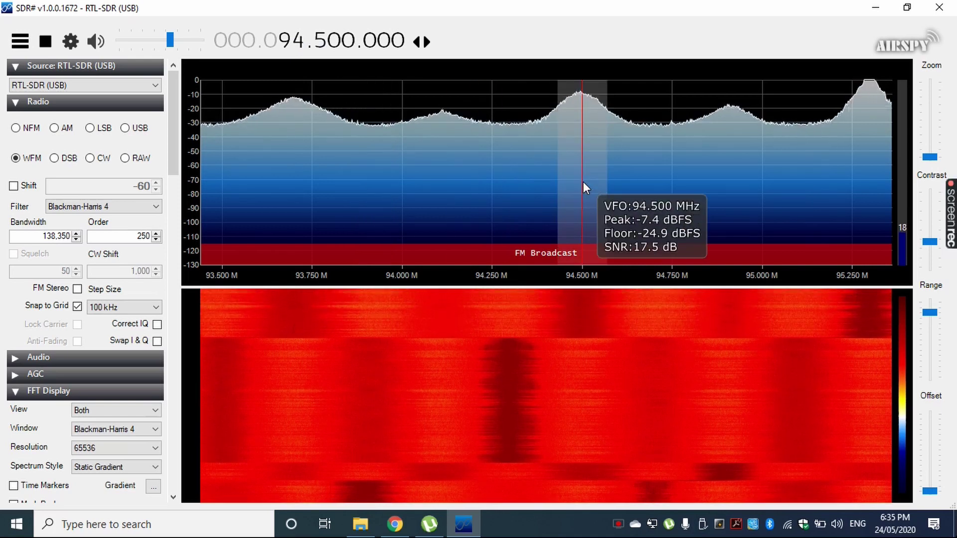
click(298, 187)
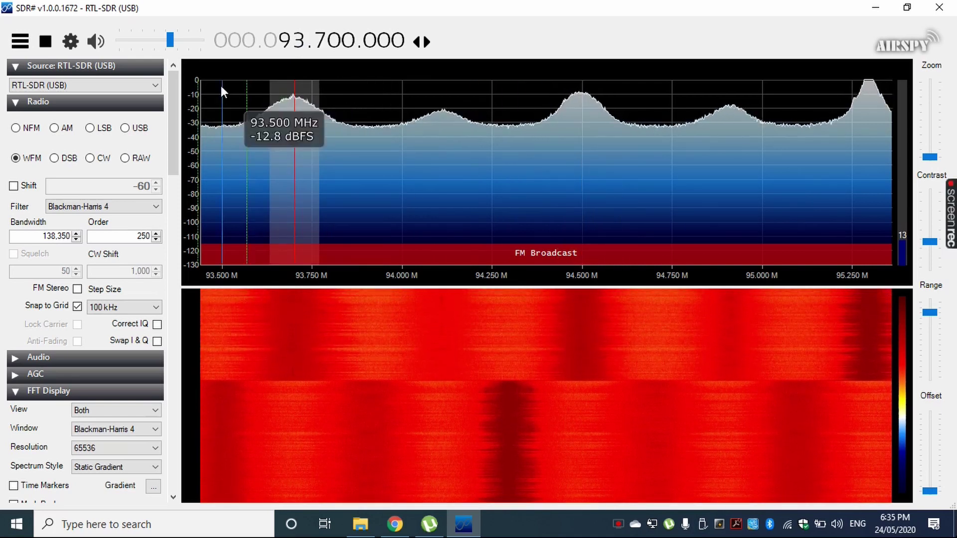
Step: Try a lower RF gain of -4 dB in the RTL-SDR device settings
click(71, 41)
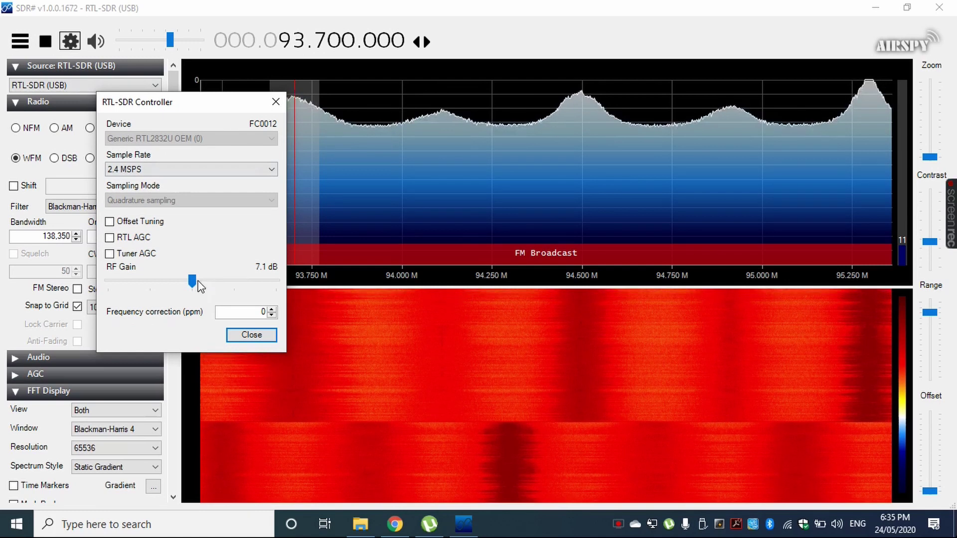
drag(193, 280, 164, 290)
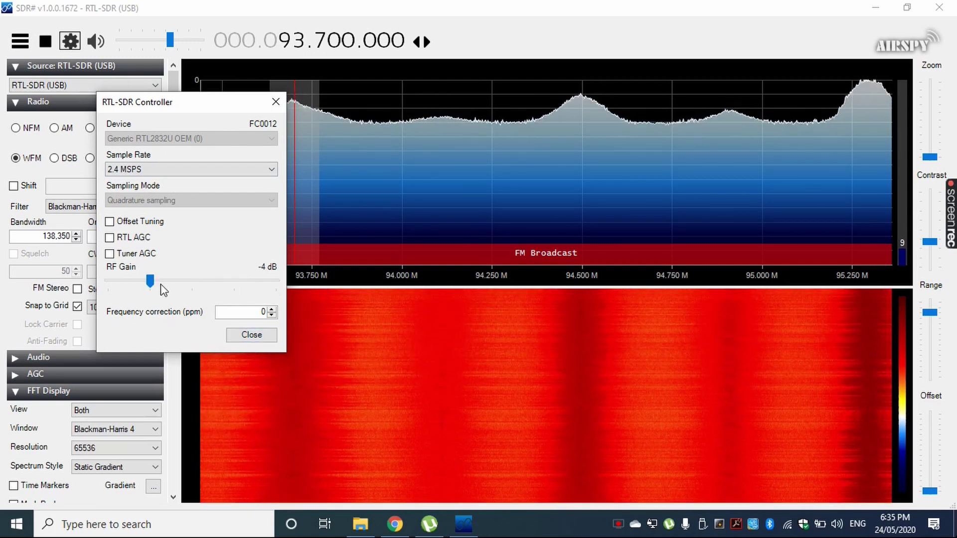
click(248, 335)
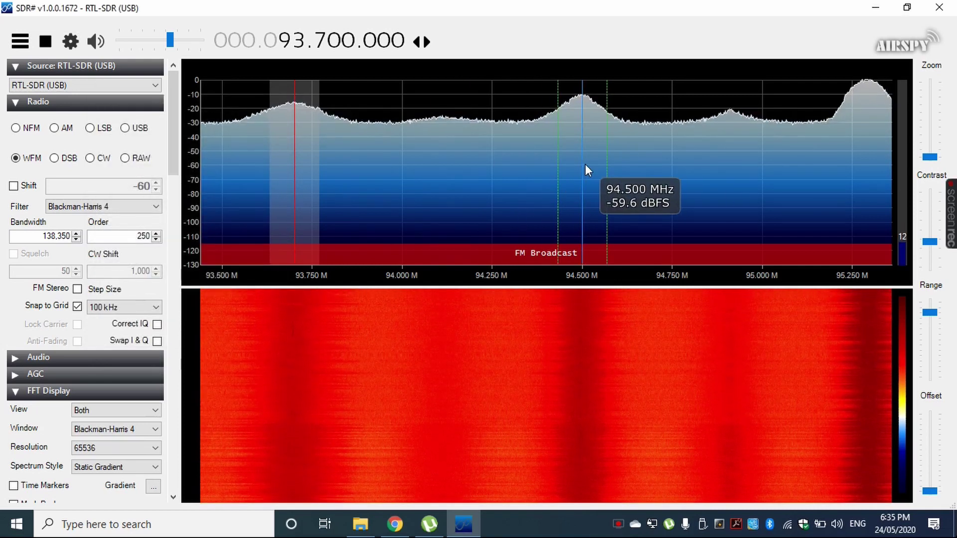
Step: Retune to the 94.500 MHz station and raise the dongle's RF gain to its maximum
click(585, 165)
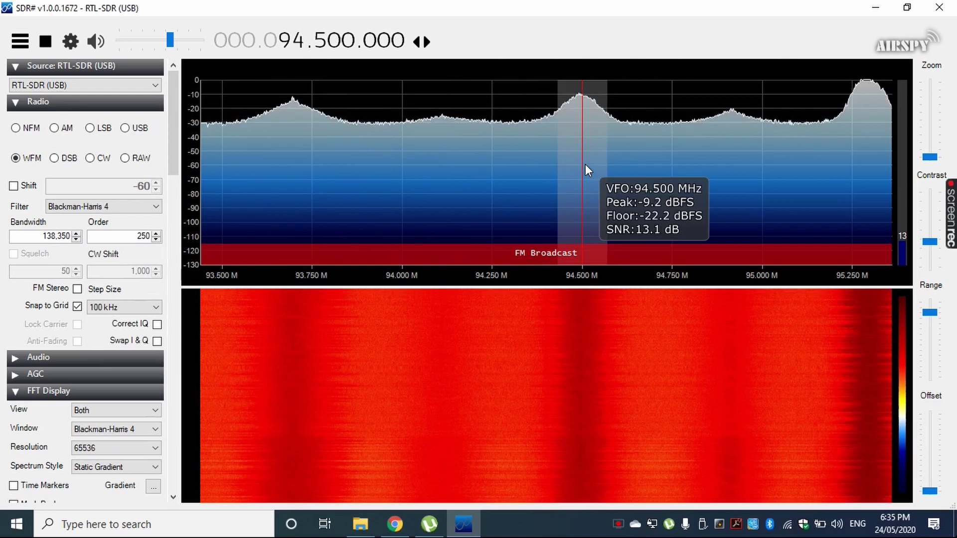
click(70, 42)
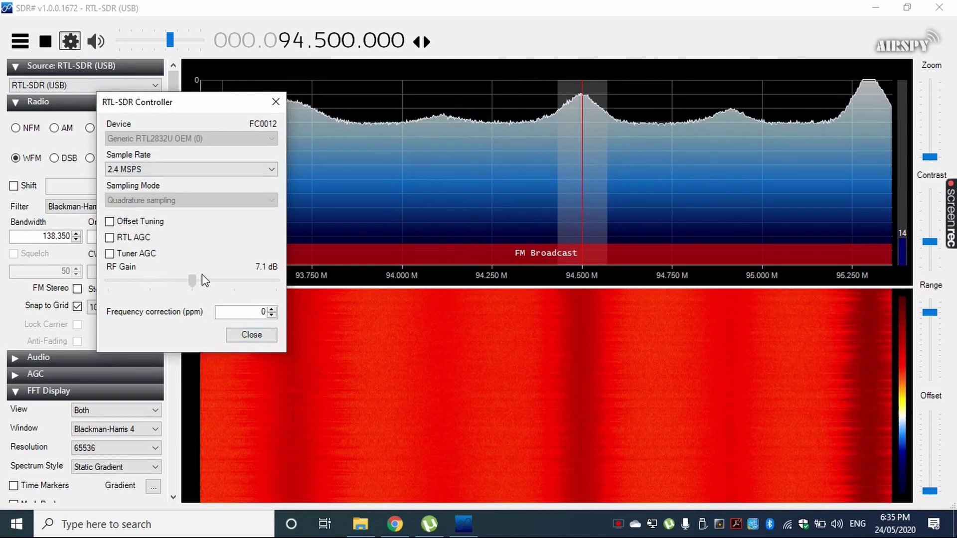
drag(204, 280, 274, 280)
click(252, 335)
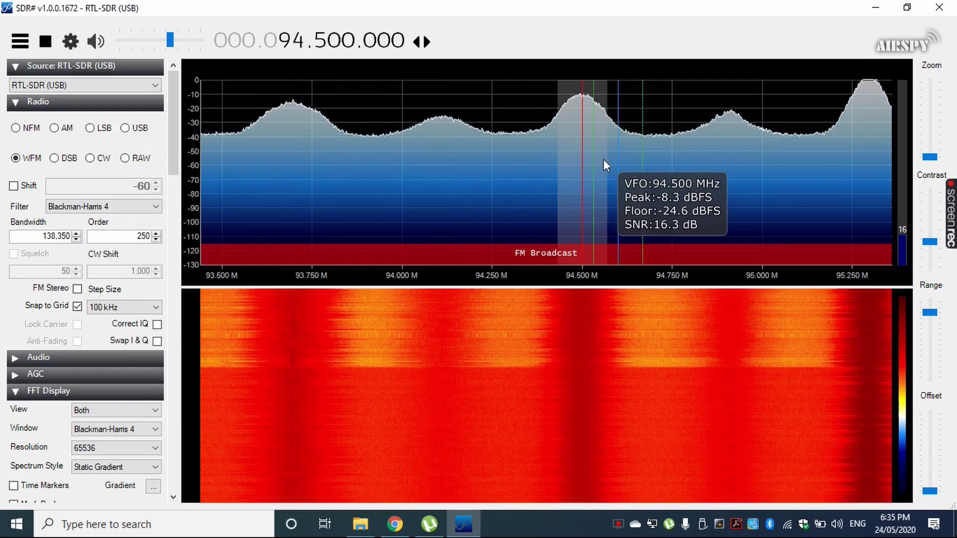
Step: Widen the filter bandwidth to 250 kHz, then shift the frequency up to 94.700 MHz and back to 94.500 MHz
drag(605, 160, 633, 172)
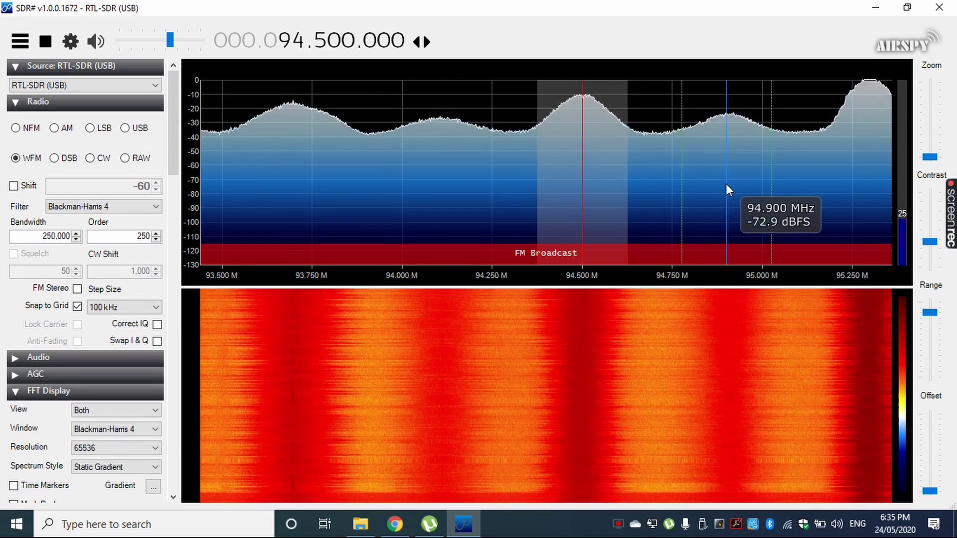
click(319, 39)
click(320, 40)
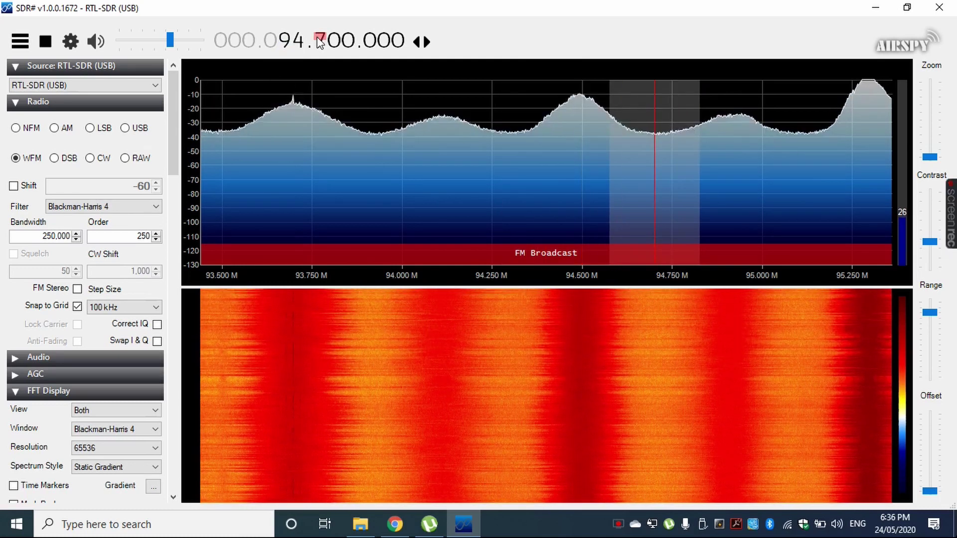
scroll(320, 40, down, 2)
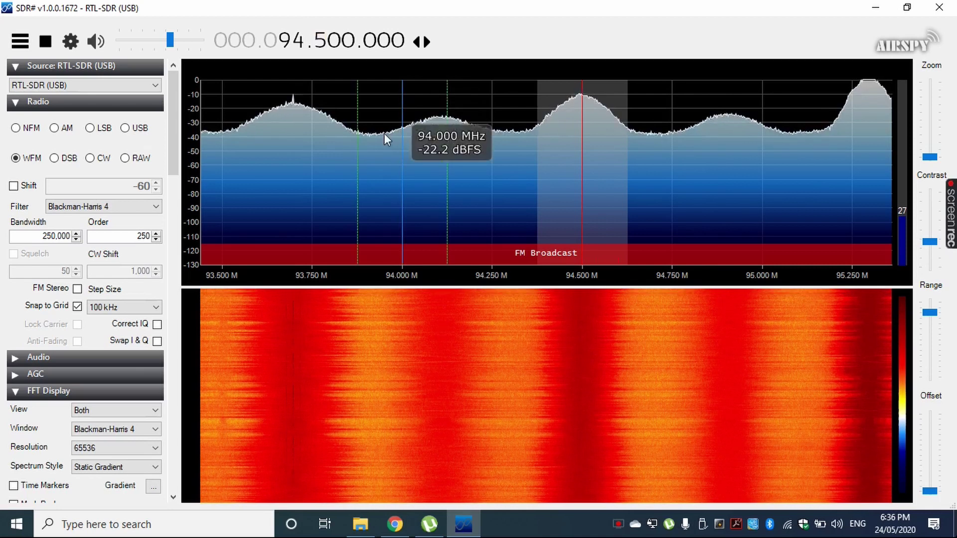
Step: Sample the 93.700 MHz station, step down to 91.700 MHz and tune to the strong 92.900 MHz peak
click(303, 185)
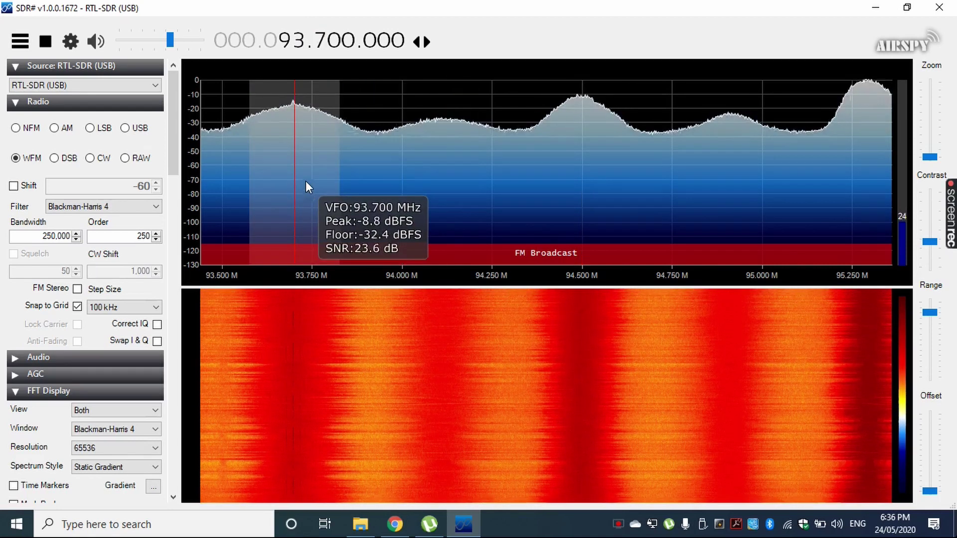
scroll(299, 40, down, 2)
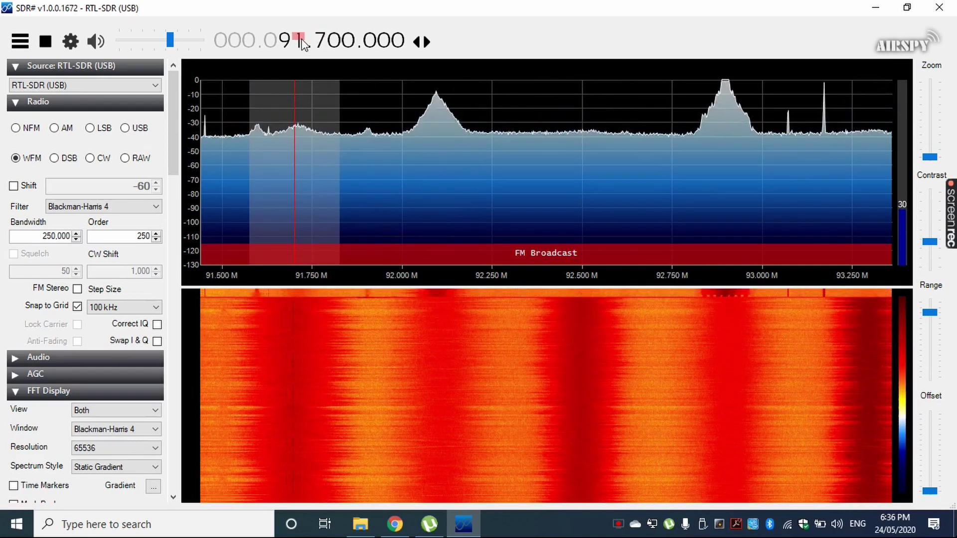
click(714, 149)
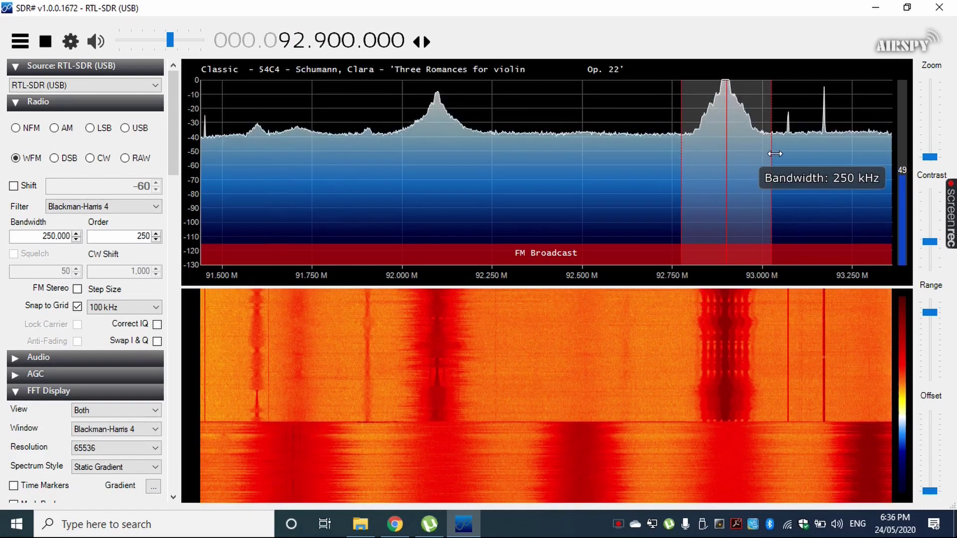
Step: Try filter bandwidths of 207.2 kHz and 250 kHz on the 92.900 MHz station, finishing at 156.62 kHz
drag(774, 153, 749, 156)
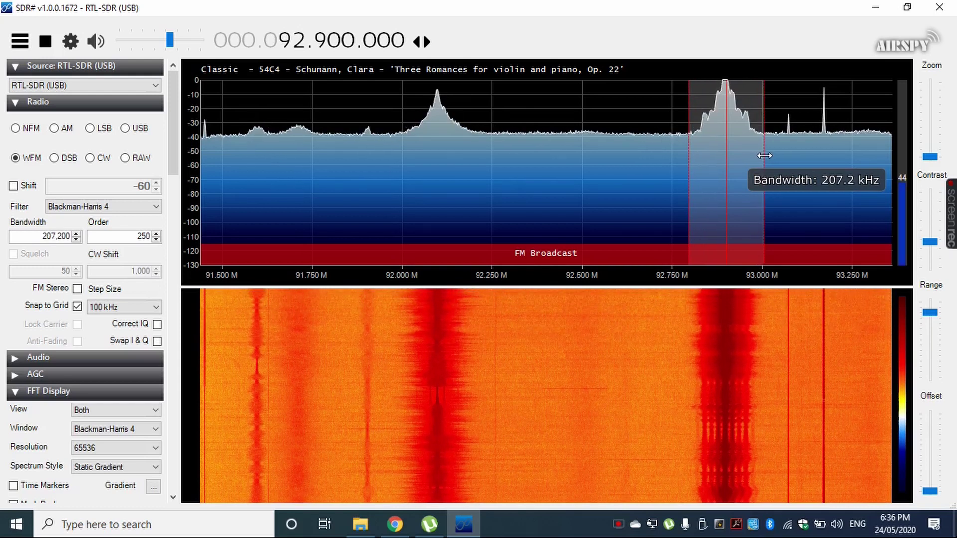
drag(768, 156, 775, 155)
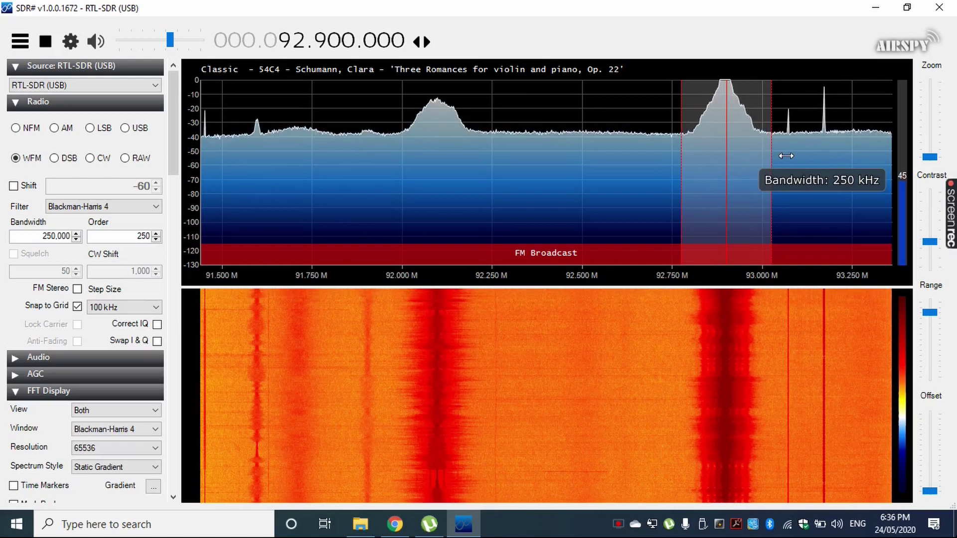
drag(783, 156, 754, 158)
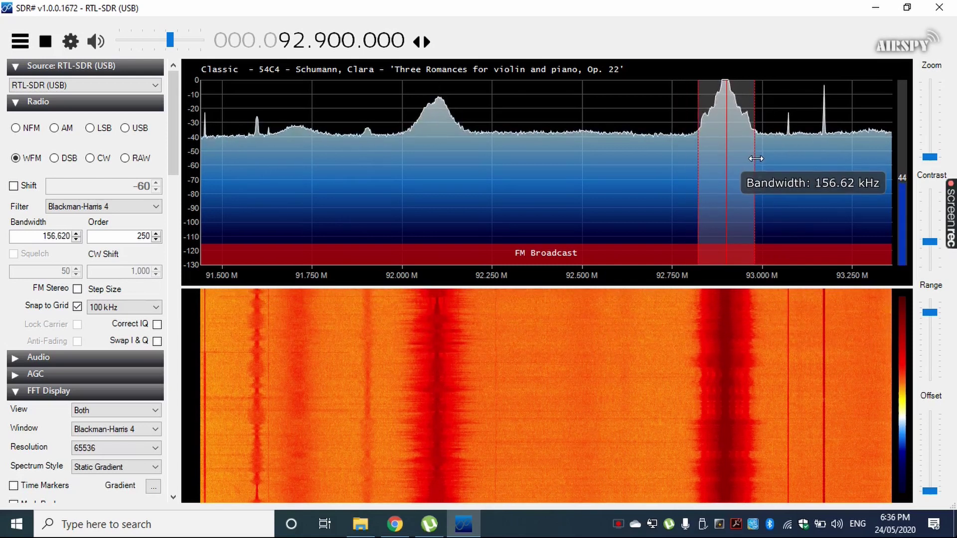
Step: Sample the 92.100 MHz station, tune to the 91.600 MHz peak and narrow the filter bandwidth to 47.68 kHz
click(447, 195)
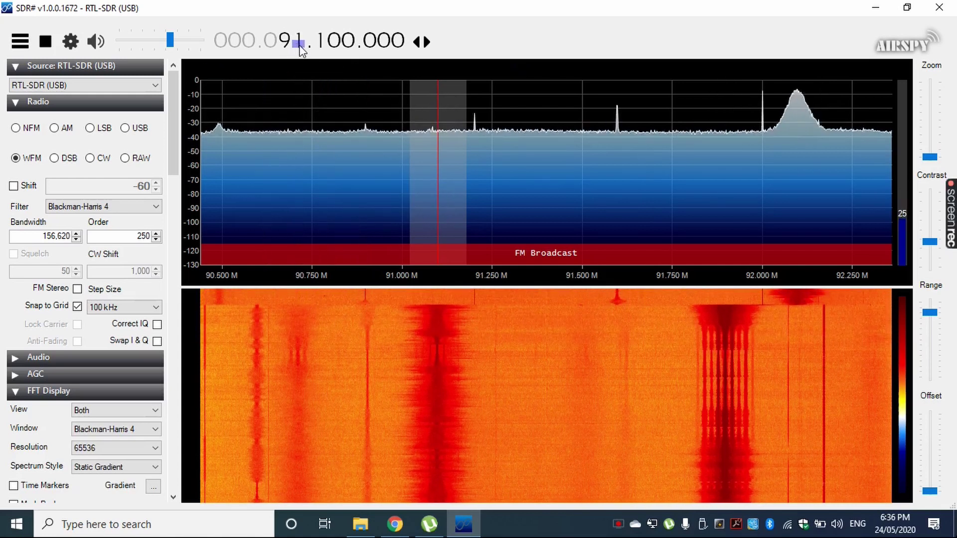
click(791, 183)
click(618, 183)
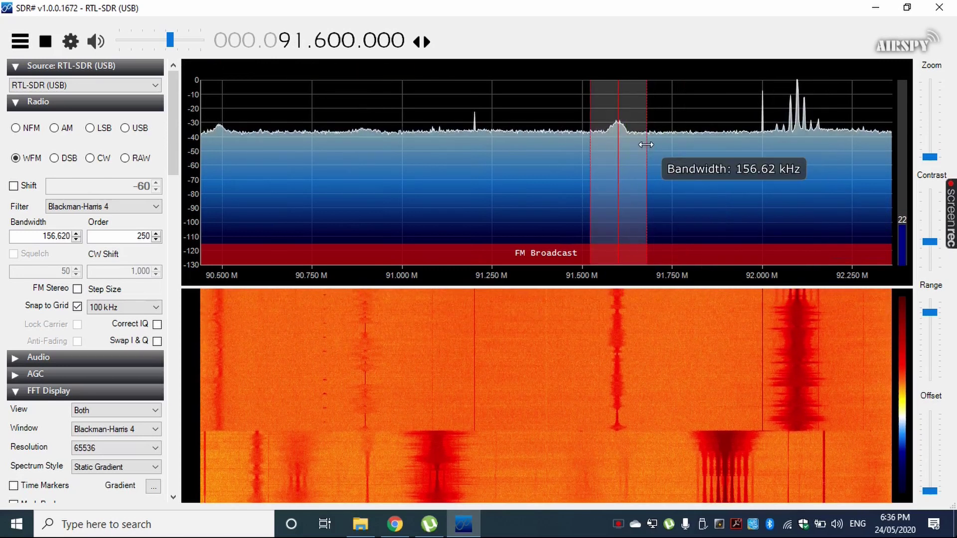
drag(646, 144, 624, 148)
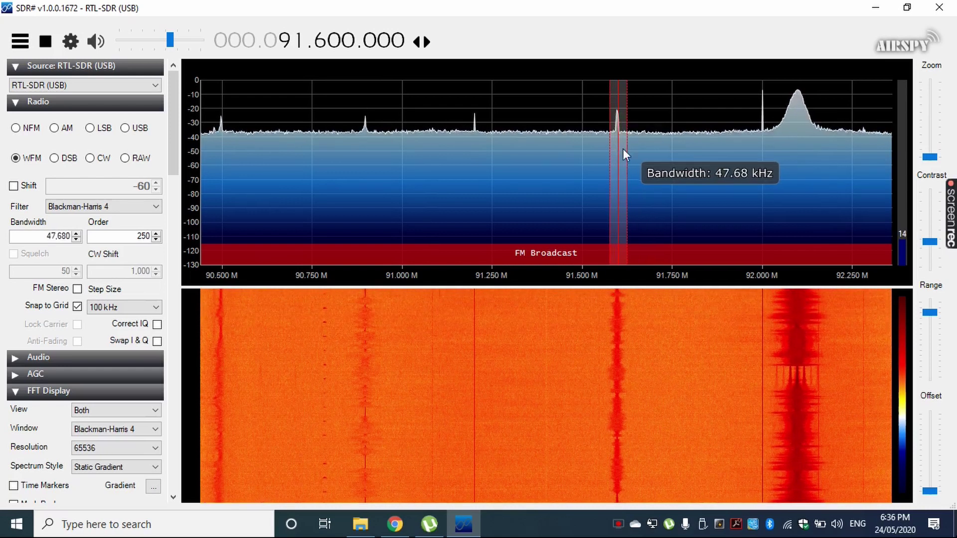
Step: Sample the 91.200 MHz and 90.900 MHz peaks and move down the band to the 88.500 MHz station
click(479, 198)
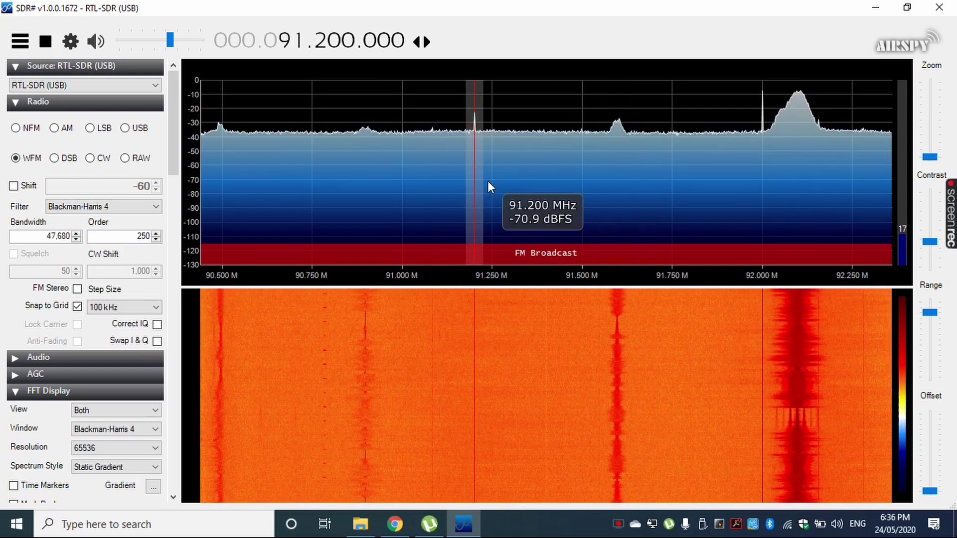
click(368, 163)
scroll(451, 160, down, 4)
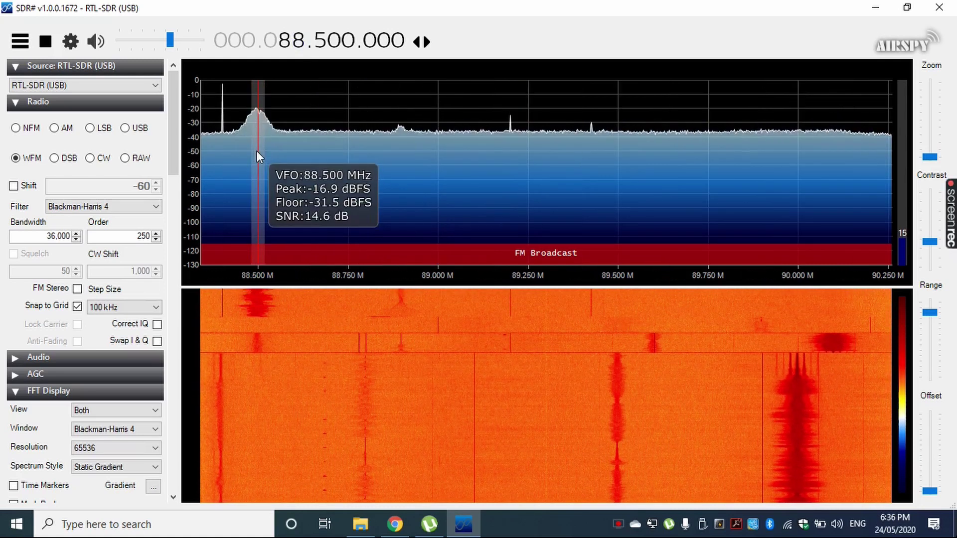
Step: Widen the filter bandwidth at 88.500 MHz to 90.46 kHz and sample the narrow peaks at 88.400 and 89.600 MHz
drag(267, 152, 273, 152)
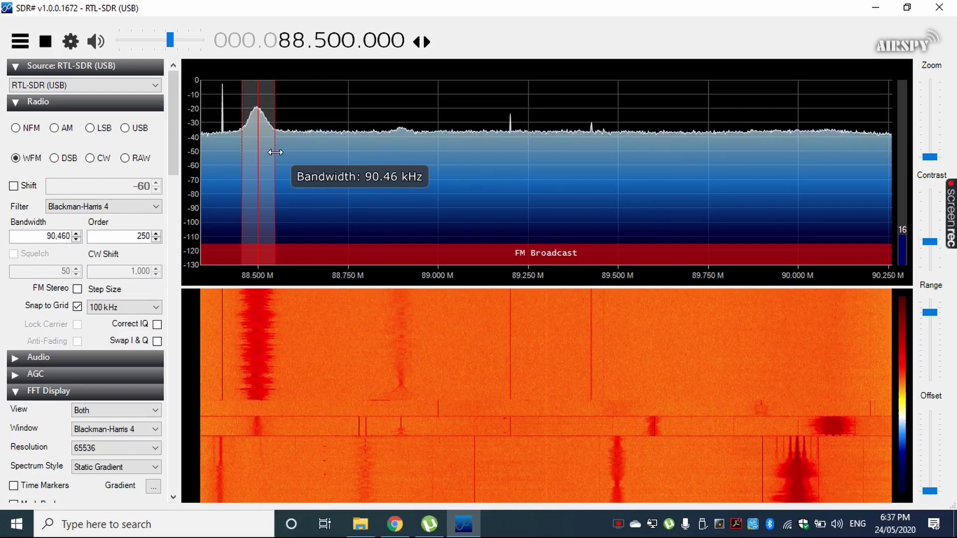
click(232, 145)
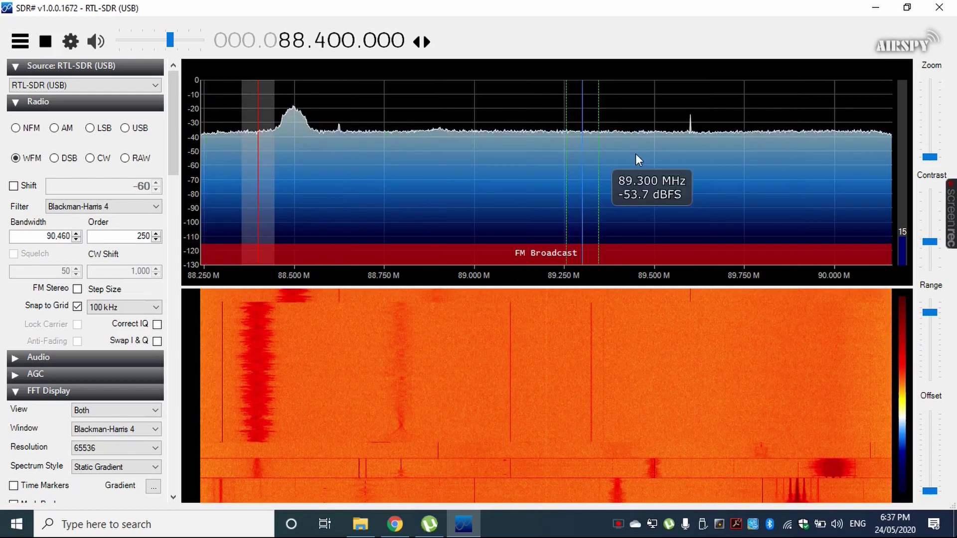
click(694, 154)
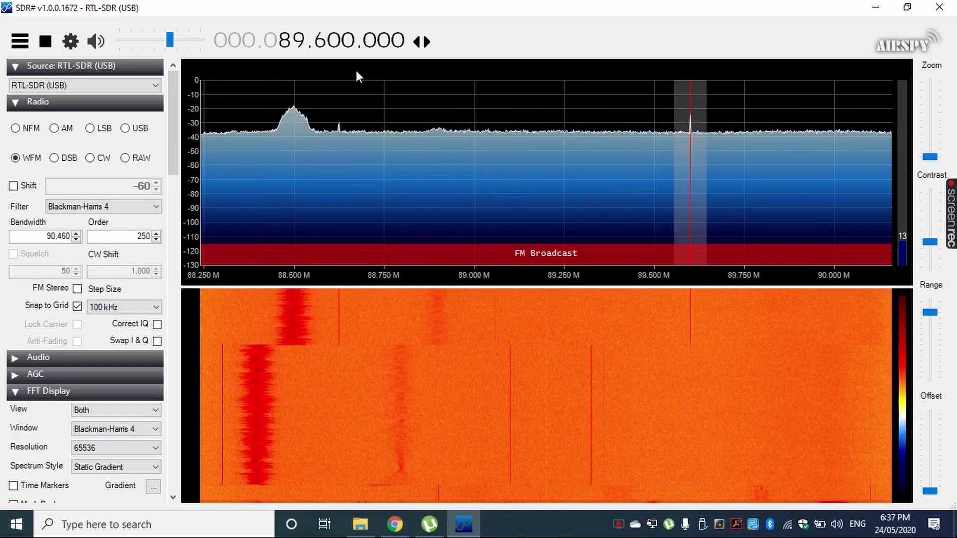